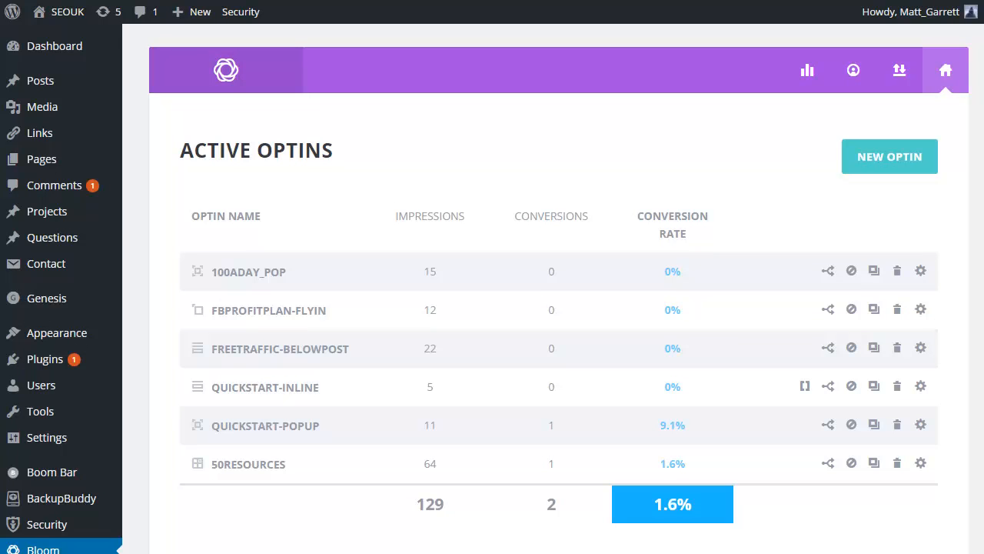
# - Start a new optin form of the Pop Up type from the active optins overview
pyautogui.scroll(-3, 973, 240)
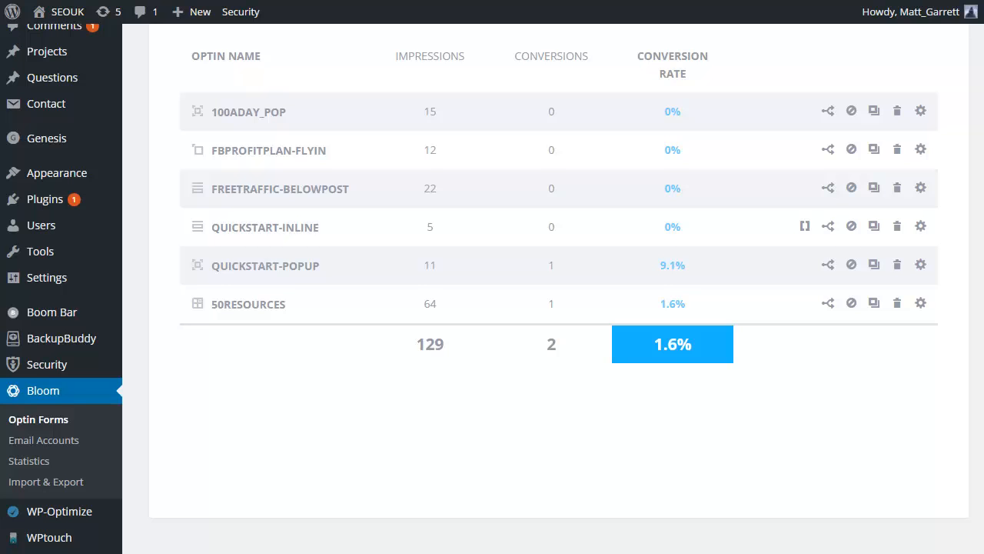
pyautogui.scroll(2, 559, 307)
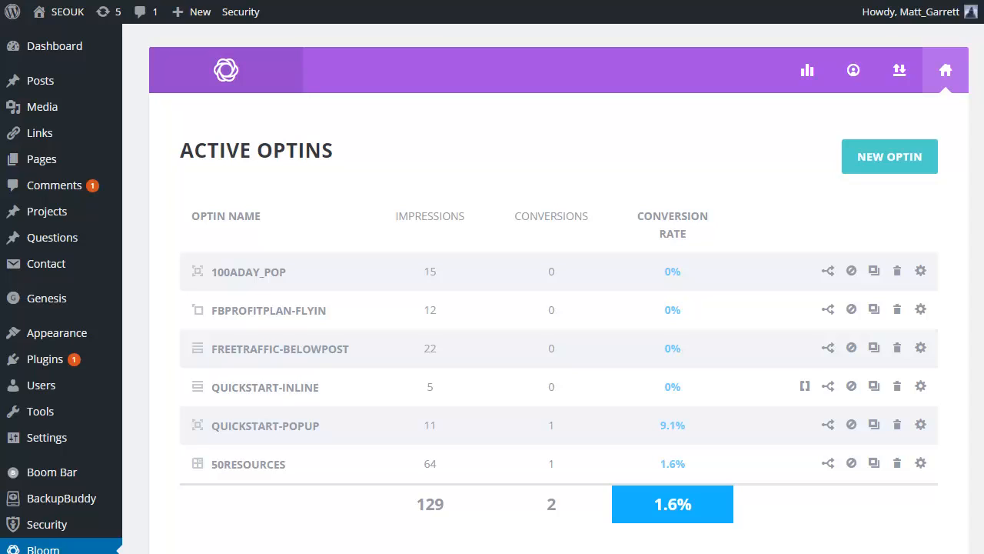
pyautogui.click(896, 169)
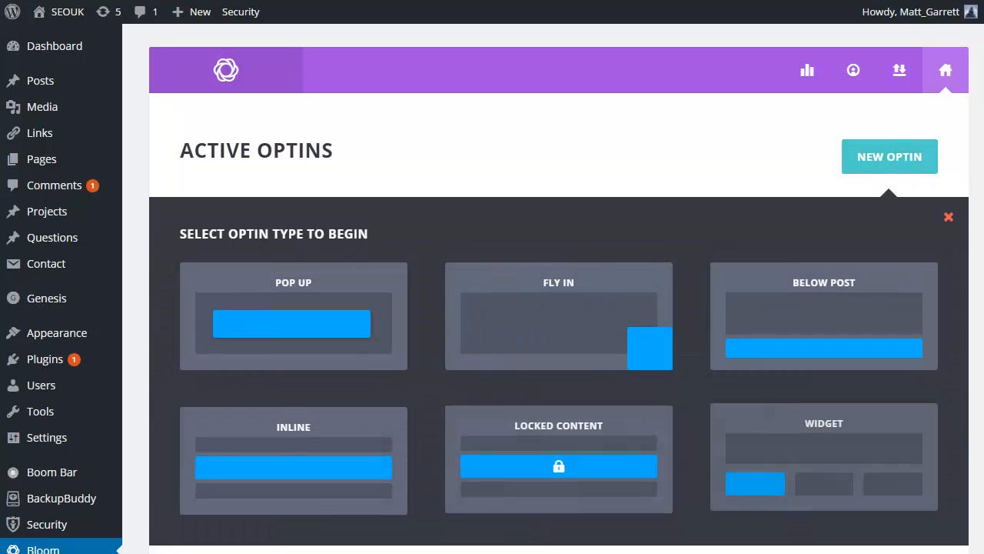
pyautogui.scroll(-1, 559, 322)
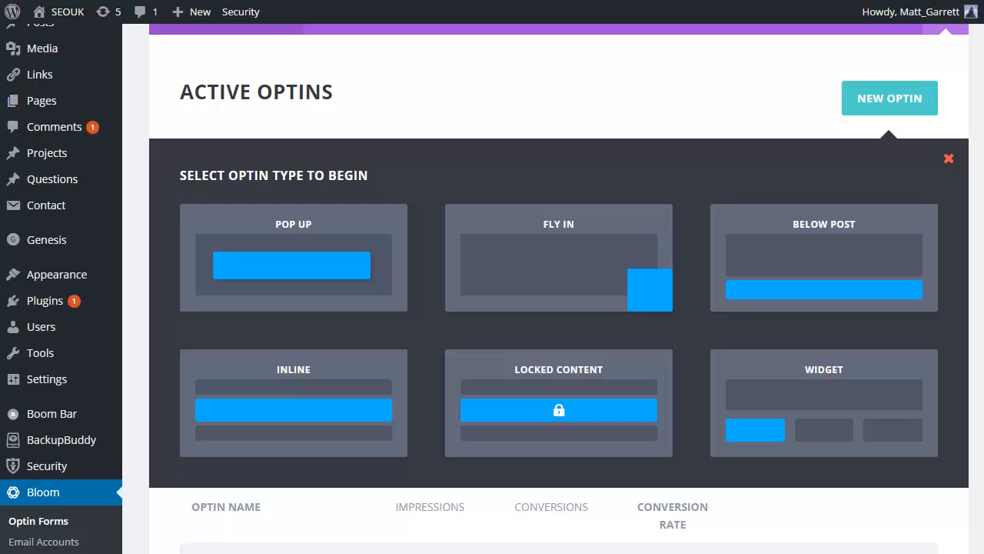
pyautogui.click(300, 268)
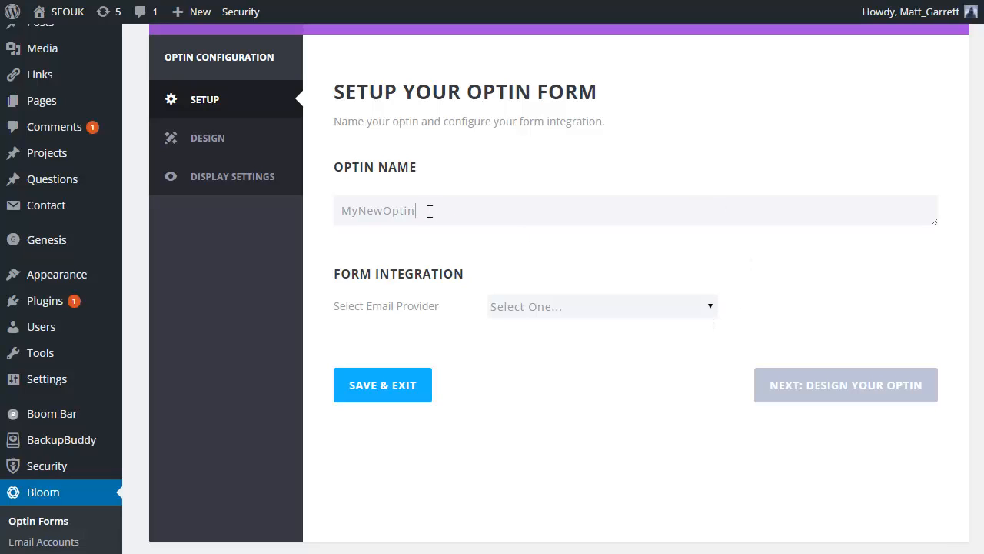
# - Replace the default optin name with videopopup
pyautogui.moveTo(430, 211); pyautogui.dragTo(326, 214)
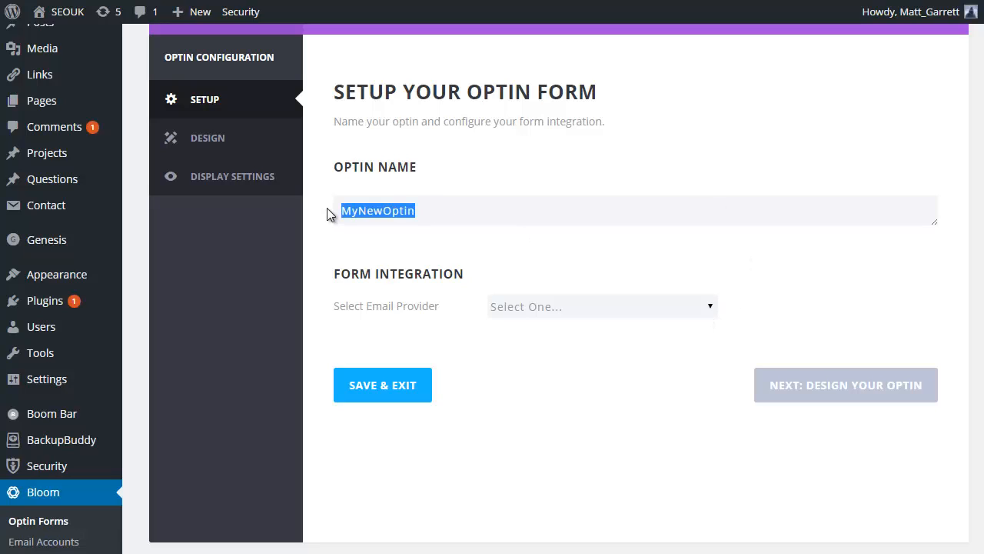
pyautogui.write('videopopu')
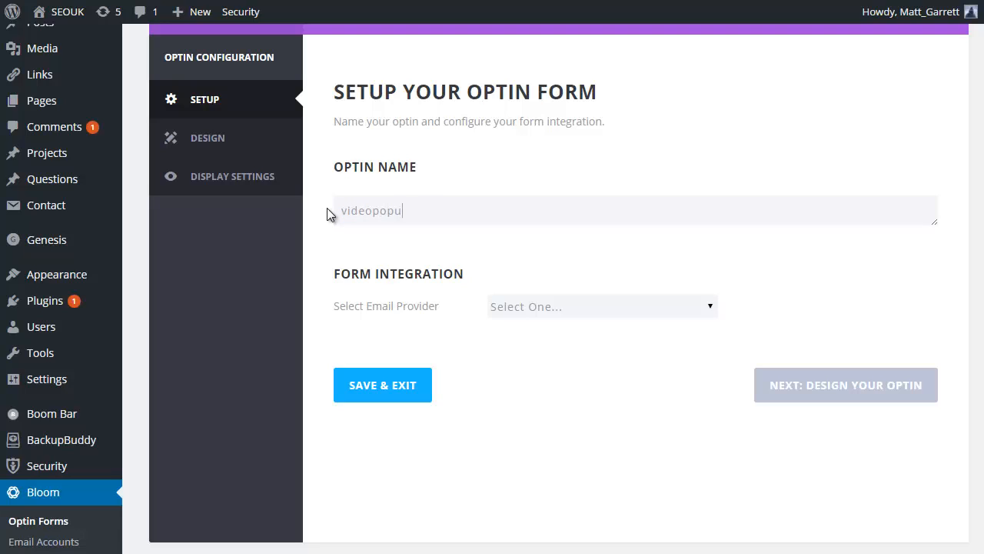
pyautogui.write('p')
# - Set the form integration's email provider to AWeber and its account to confirm
pyautogui.click(710, 309)
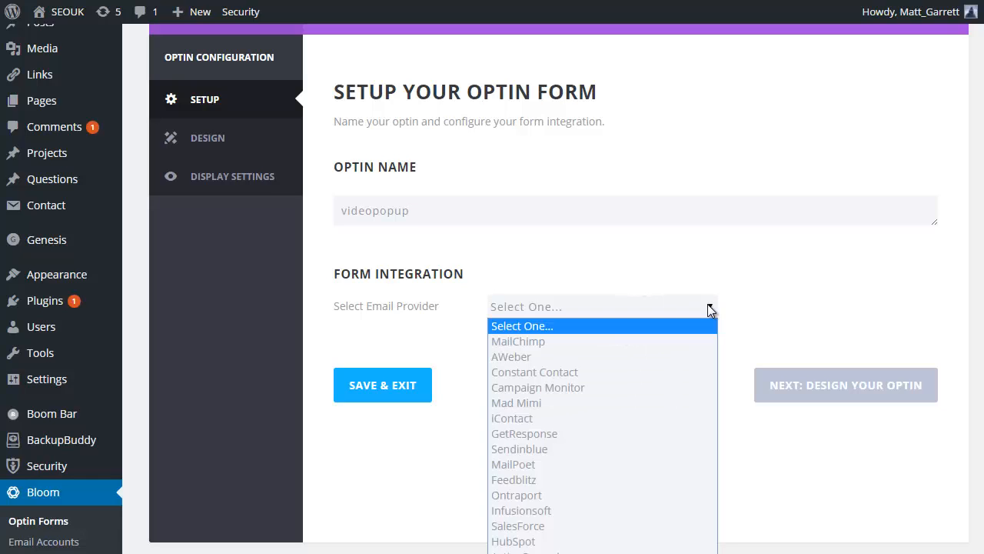
pyautogui.click(584, 356)
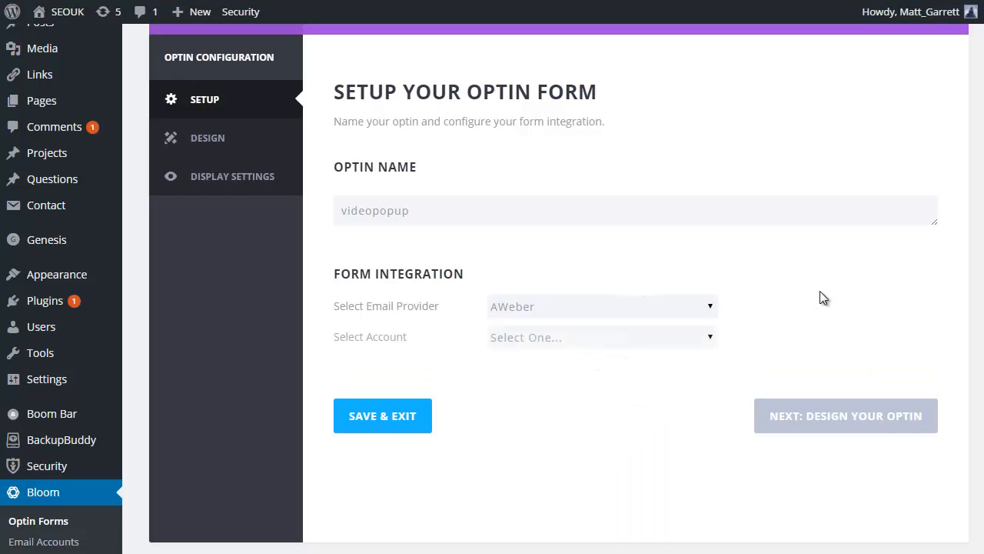
pyautogui.click(712, 337)
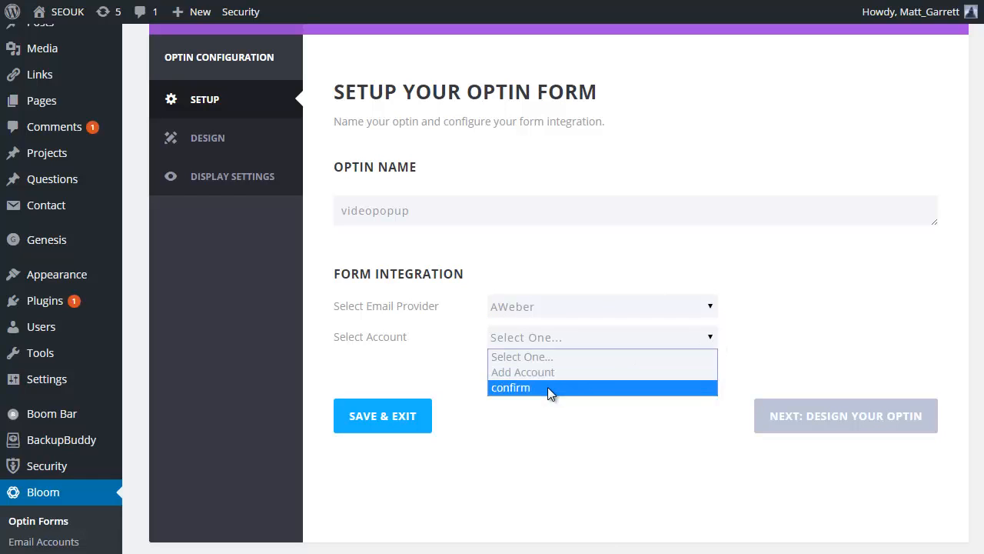
pyautogui.click(547, 387)
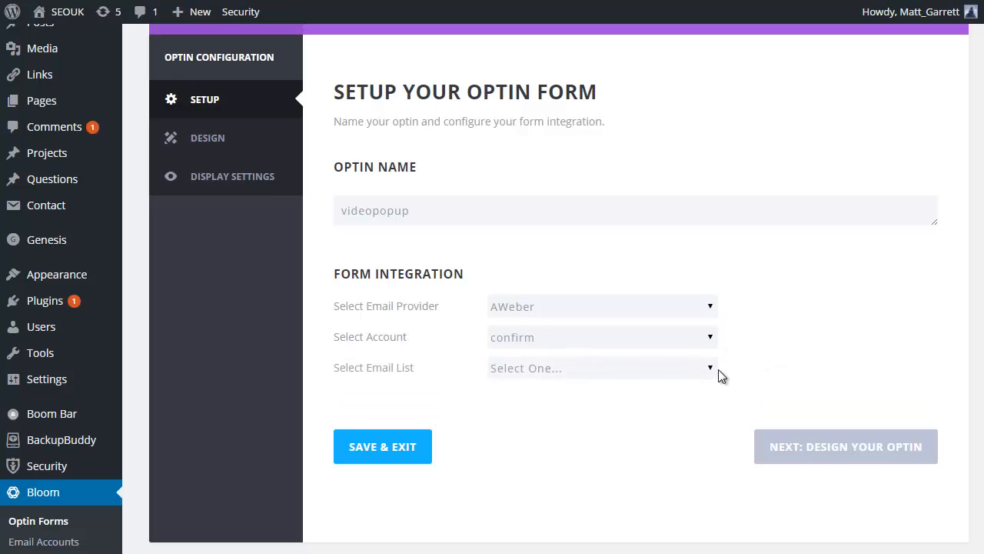
# - Choose im-video as the email list and continue to the optin design stage
pyautogui.click(712, 368)
pyautogui.scroll(-2, 831, 340)
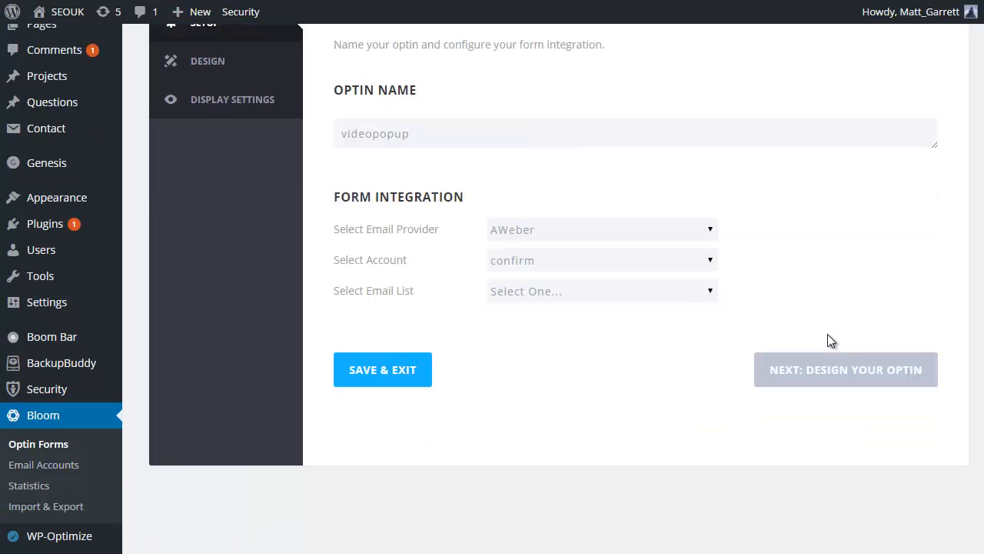
pyautogui.click(714, 213)
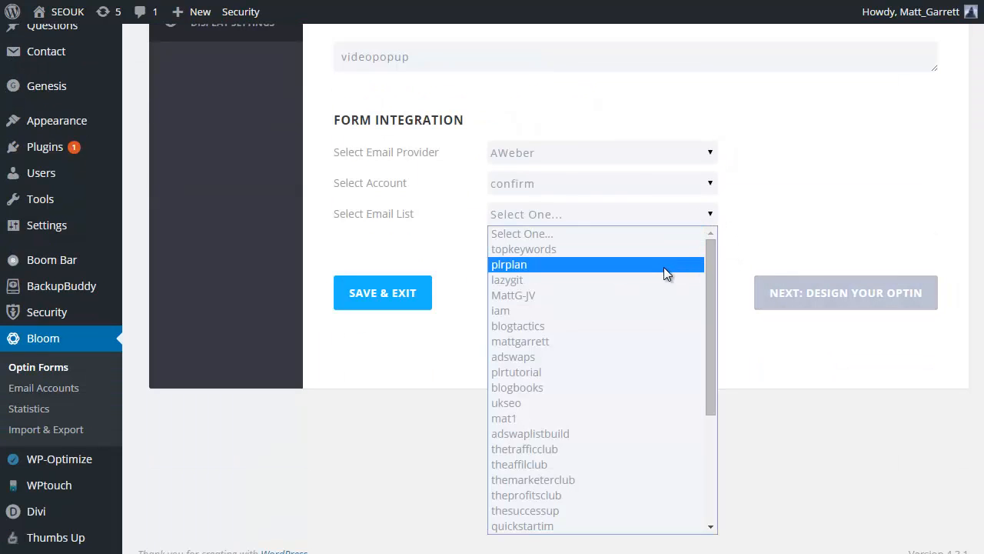
pyautogui.moveTo(710, 331); pyautogui.dragTo(696, 413)
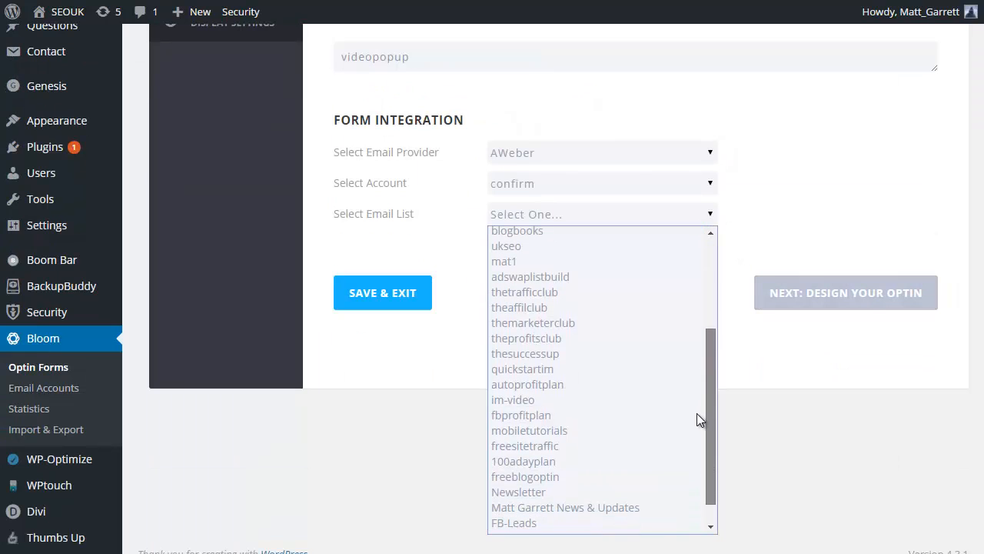
pyautogui.click(536, 402)
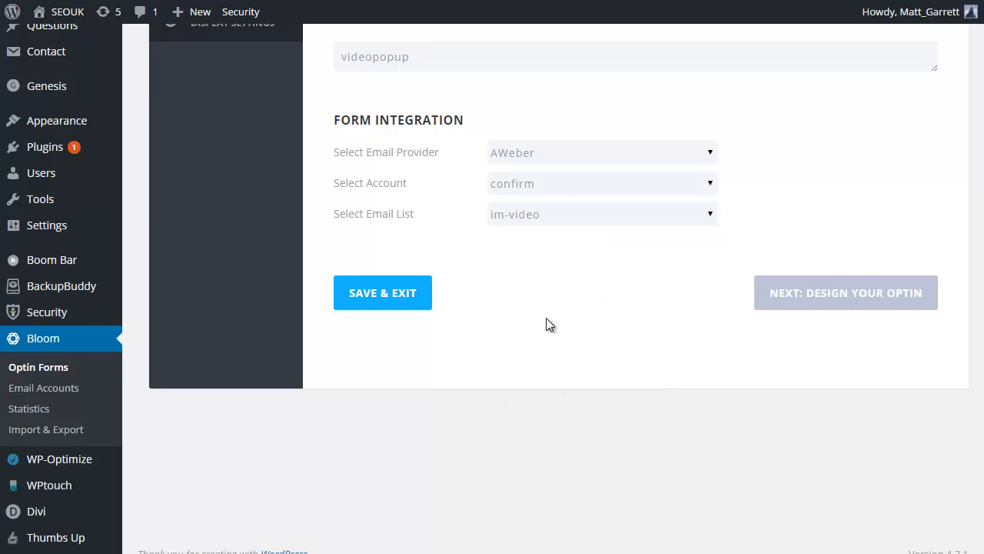
pyautogui.scroll(1, 534, 335)
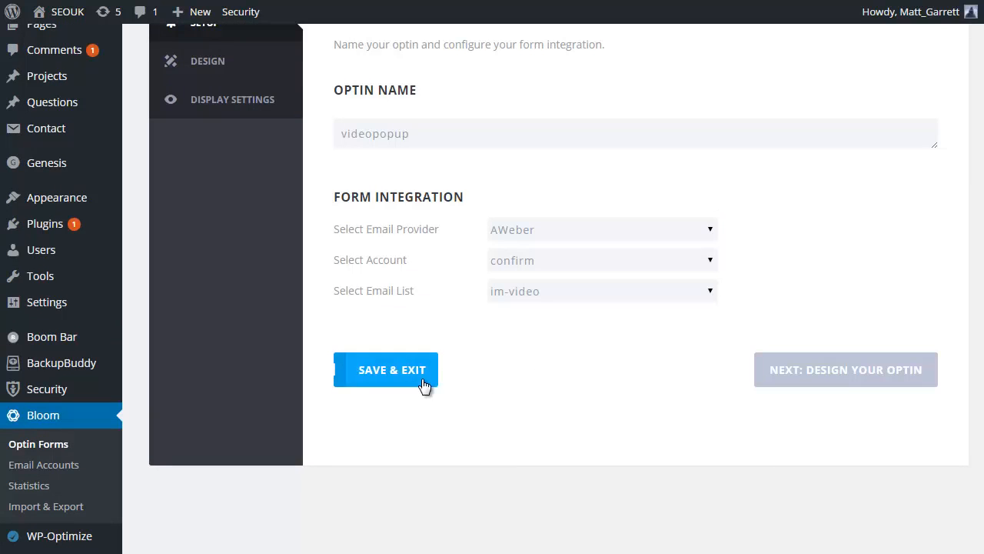
pyautogui.click(831, 382)
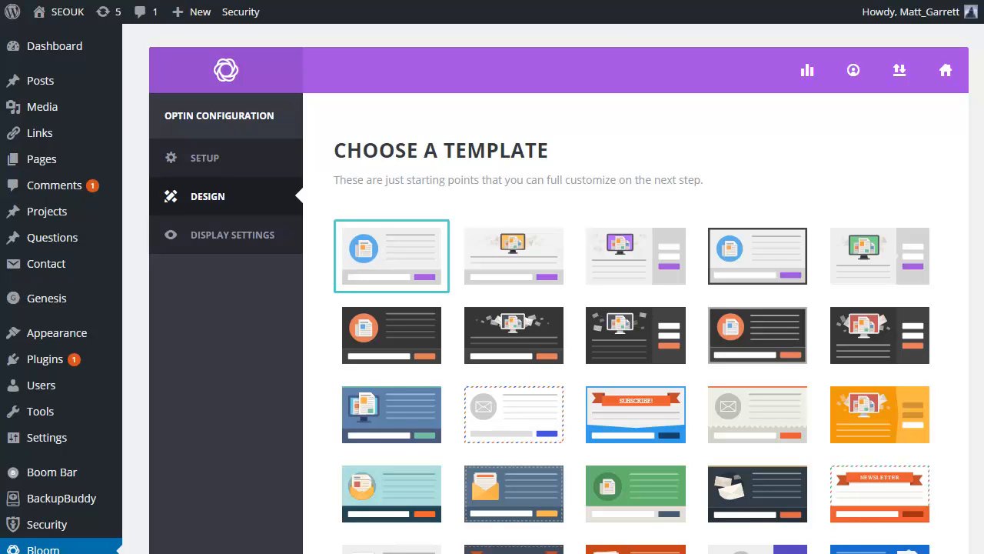
# - Choose the light template with a monitor image beside the text and a blue form strip below, and proceed to customizing it
pyautogui.scroll(-1, 558, 307)
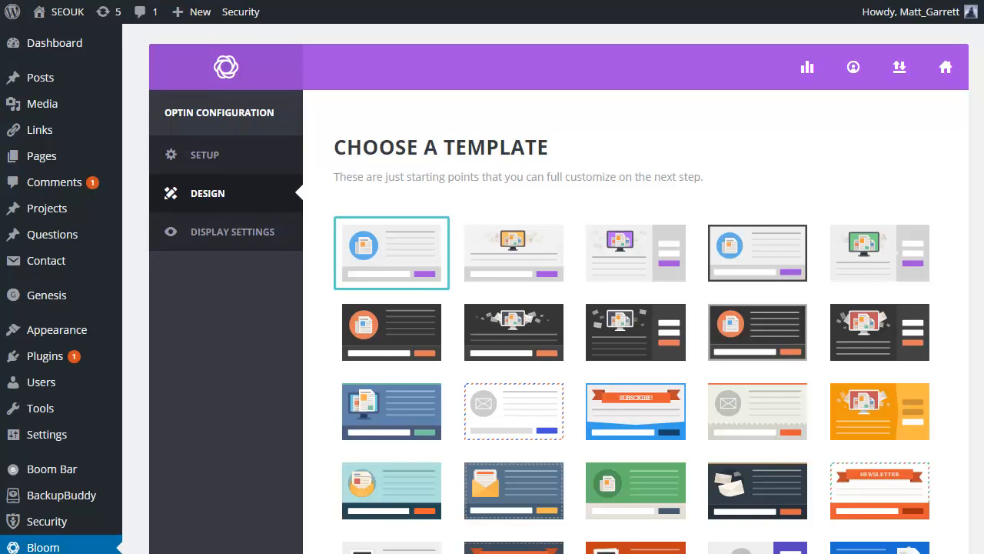
pyautogui.scroll(-5, 559, 308)
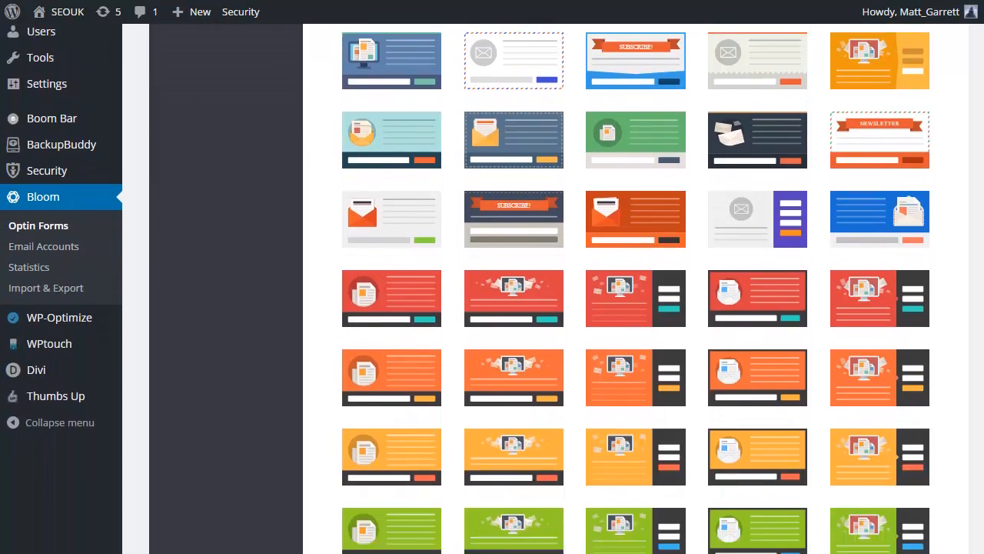
pyautogui.scroll(-10, 559, 308)
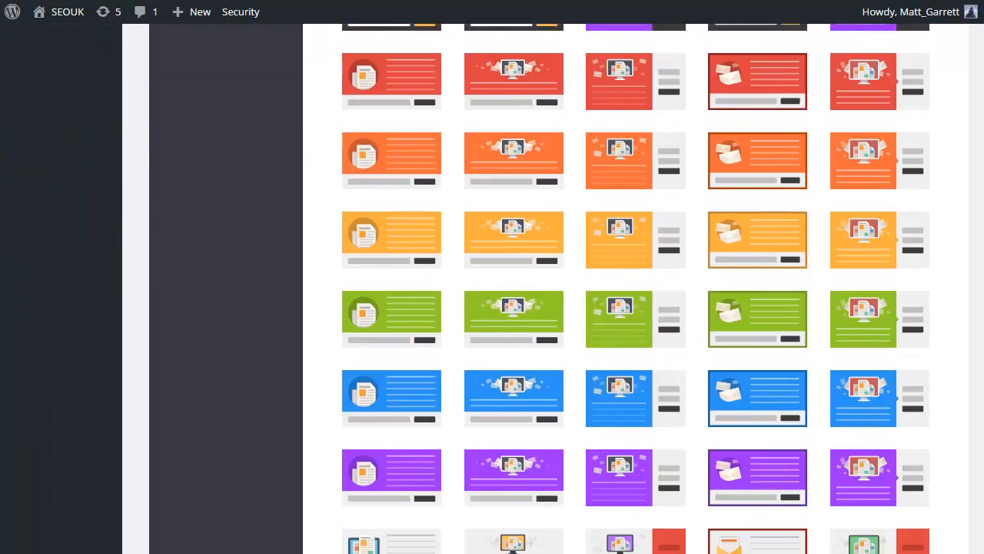
pyautogui.scroll(-5, 559, 308)
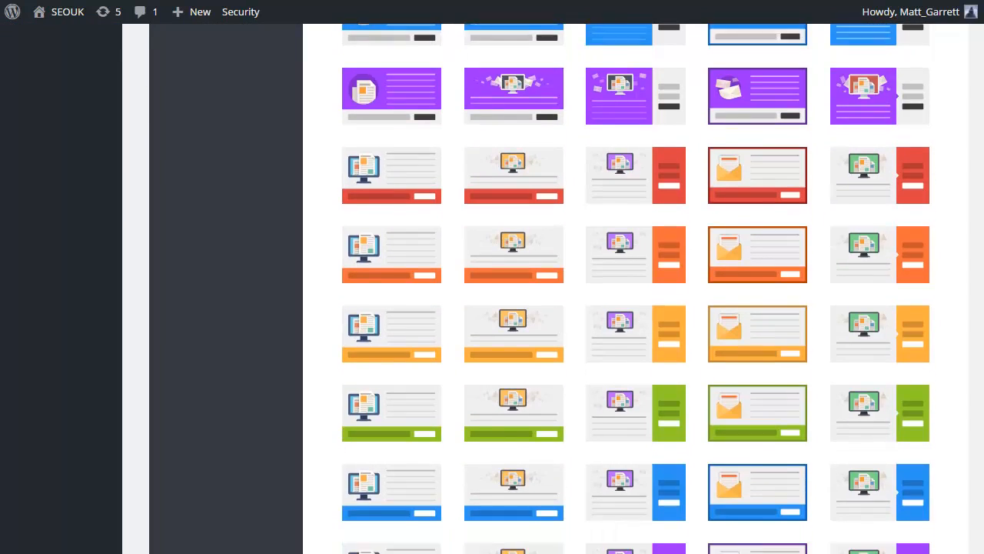
pyautogui.scroll(-3, 559, 308)
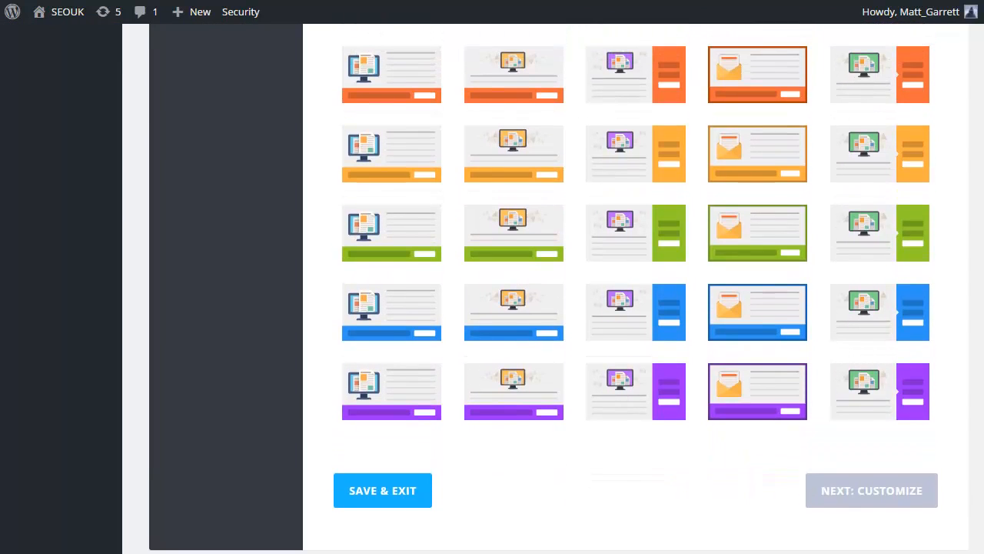
pyautogui.scroll(1, 559, 307)
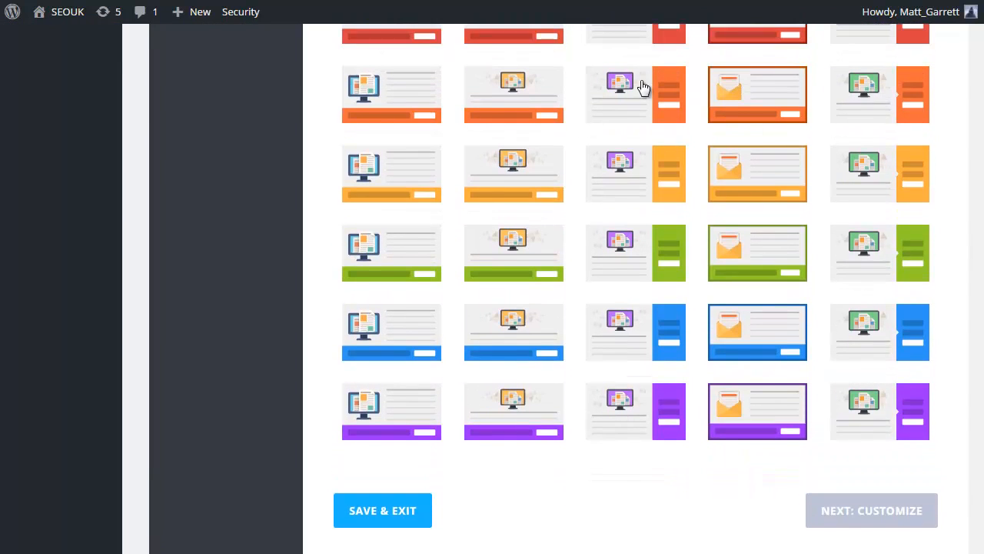
pyautogui.click(402, 347)
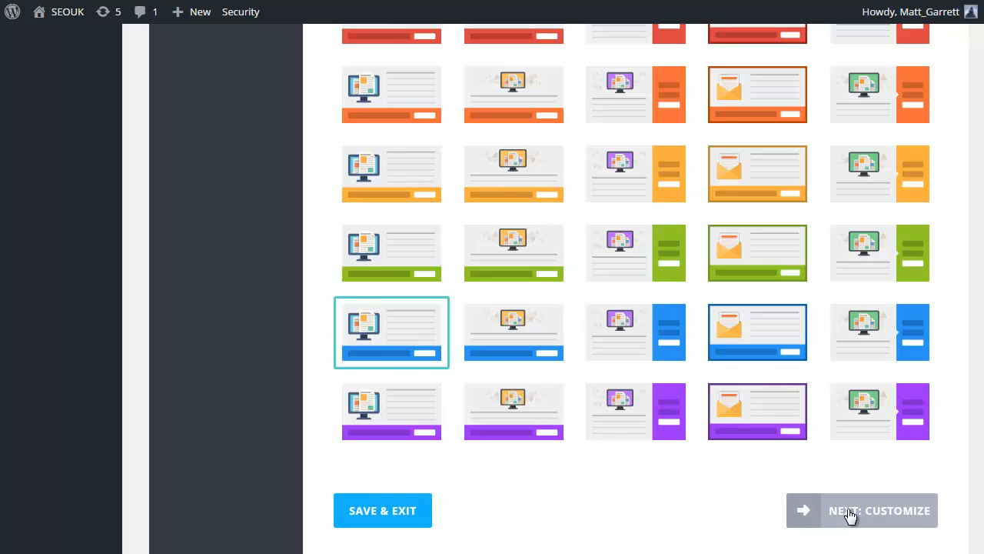
pyautogui.click(849, 516)
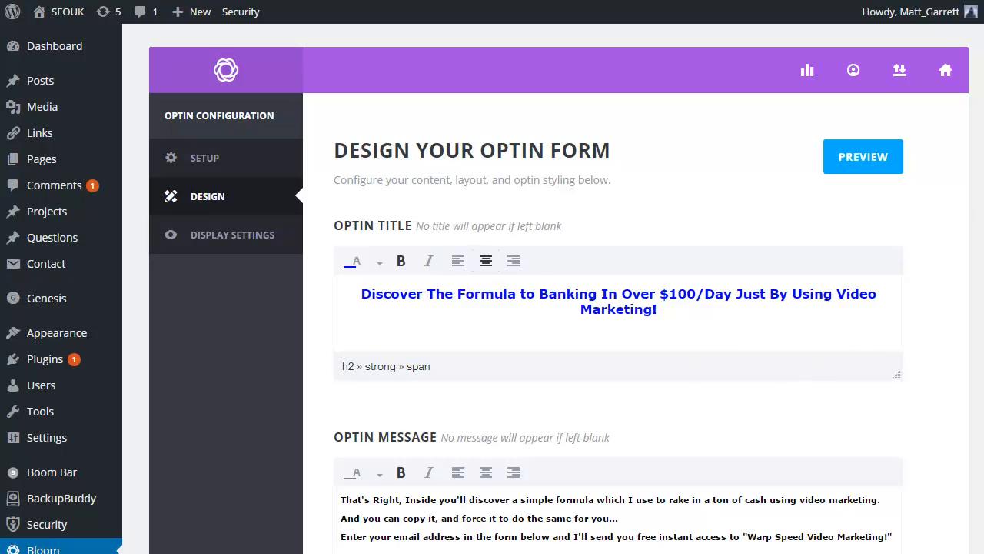
# - Look over the optin title, message and book image, and set the image load-in animation to Bounce
pyautogui.scroll(-2, 982, 160)
pyautogui.scroll(-3, 977, 158)
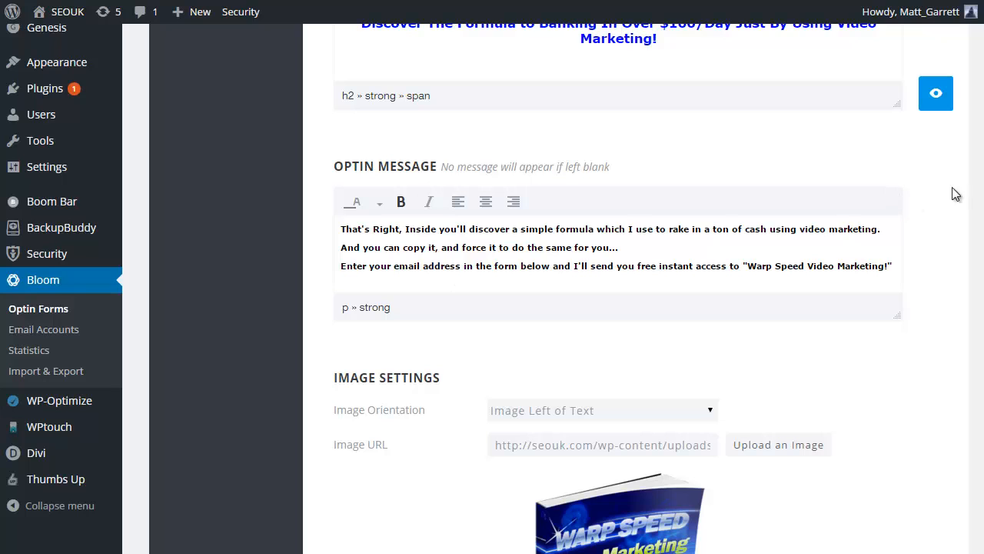
pyautogui.scroll(-3, 652, 146)
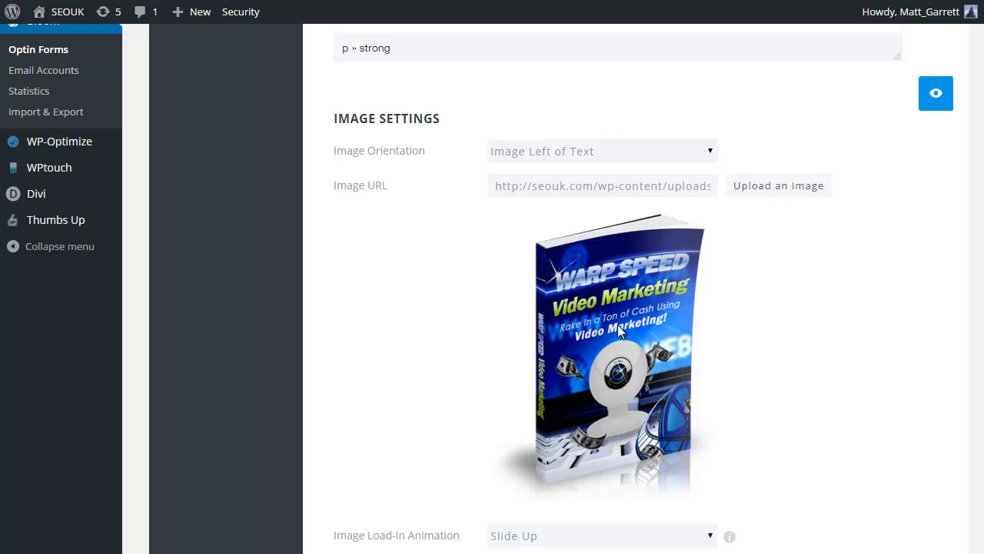
pyautogui.scroll(-1, 619, 329)
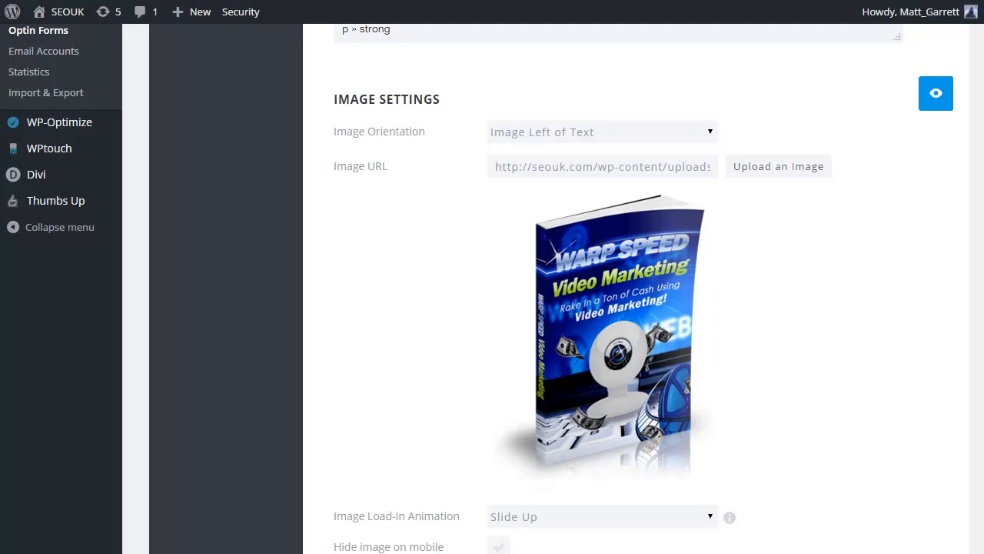
pyautogui.scroll(-5, 492, 308)
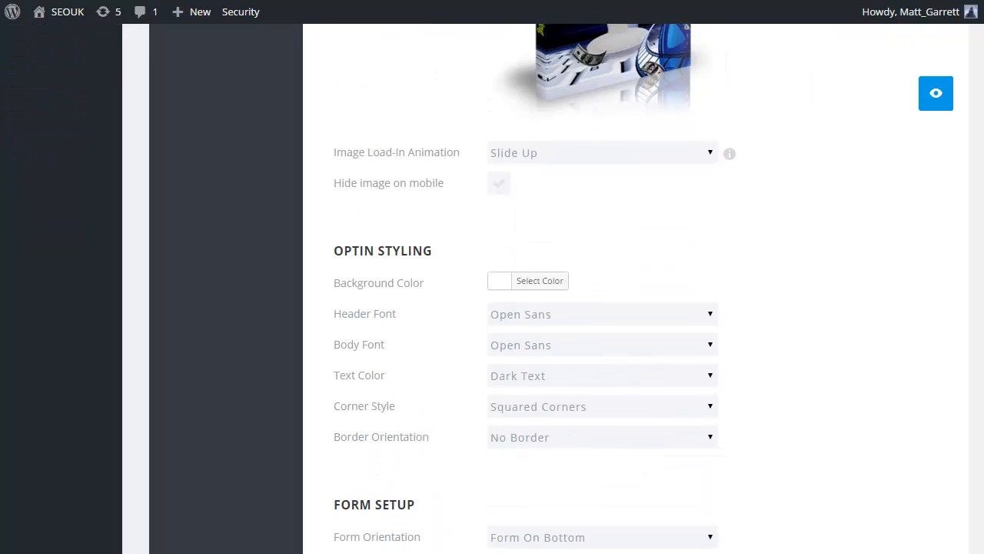
pyautogui.scroll(1, 701, 242)
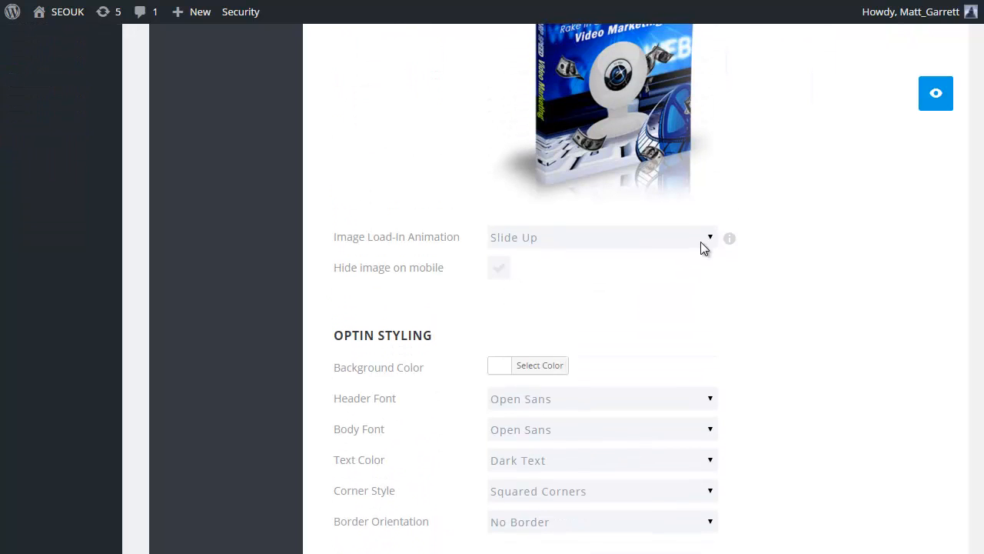
pyautogui.click(709, 237)
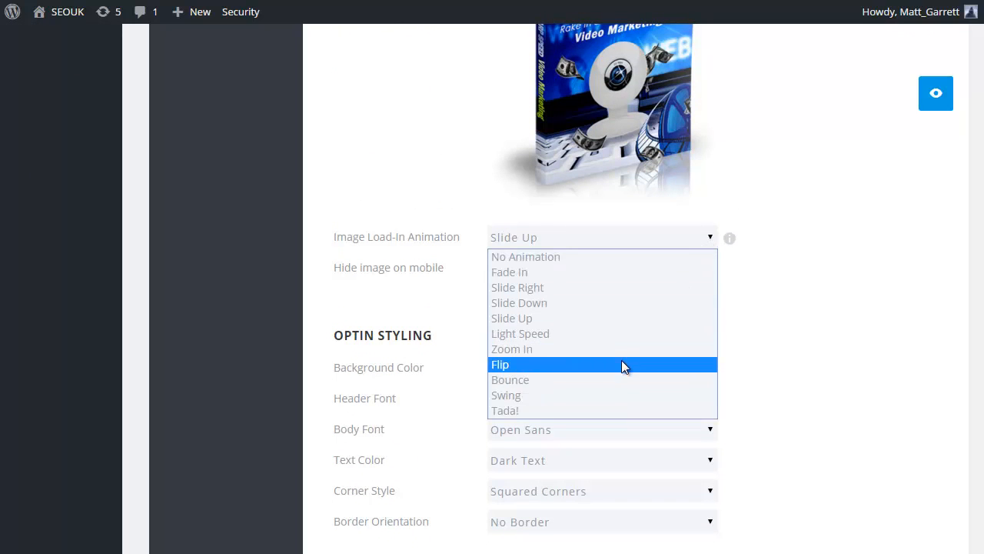
pyautogui.click(620, 379)
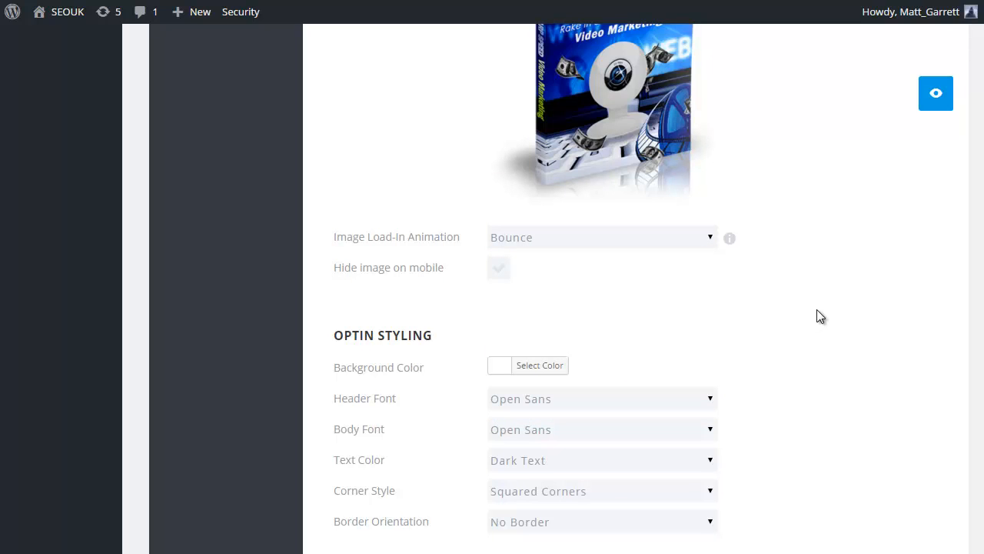
# - Look over the optin styling options and turn on Display Name Field in the form setup
pyautogui.scroll(-1, 818, 315)
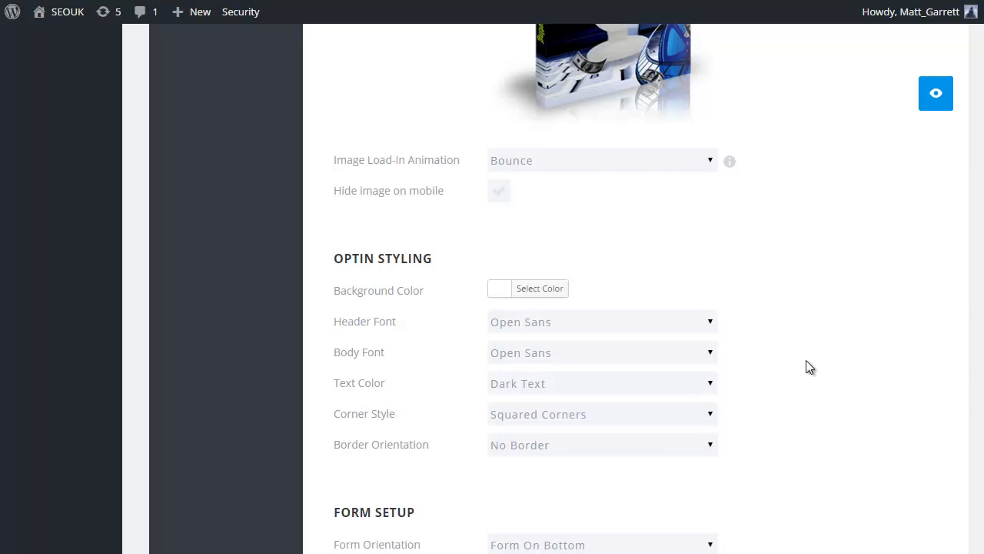
pyautogui.scroll(-1, 806, 360)
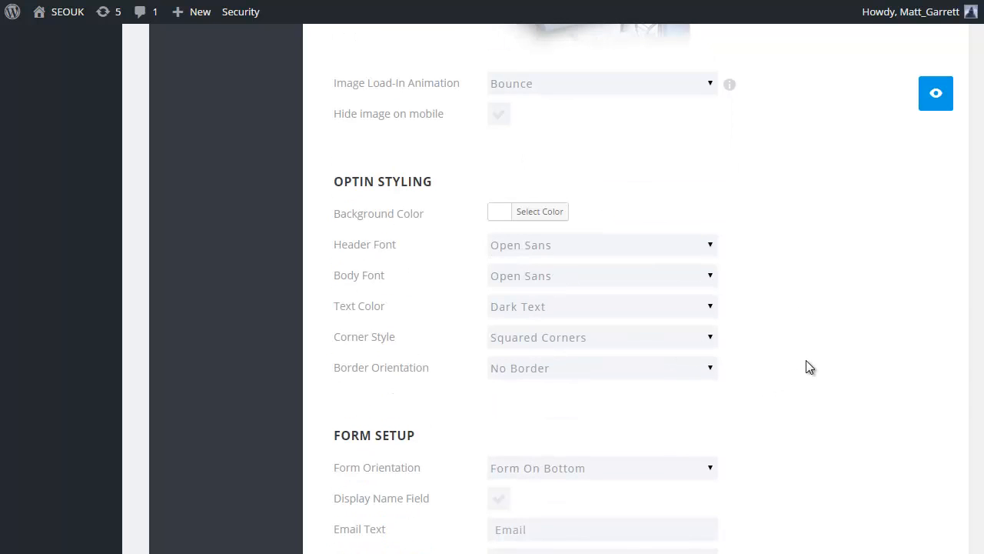
pyautogui.scroll(-1, 806, 366)
pyautogui.scroll(-1, 806, 367)
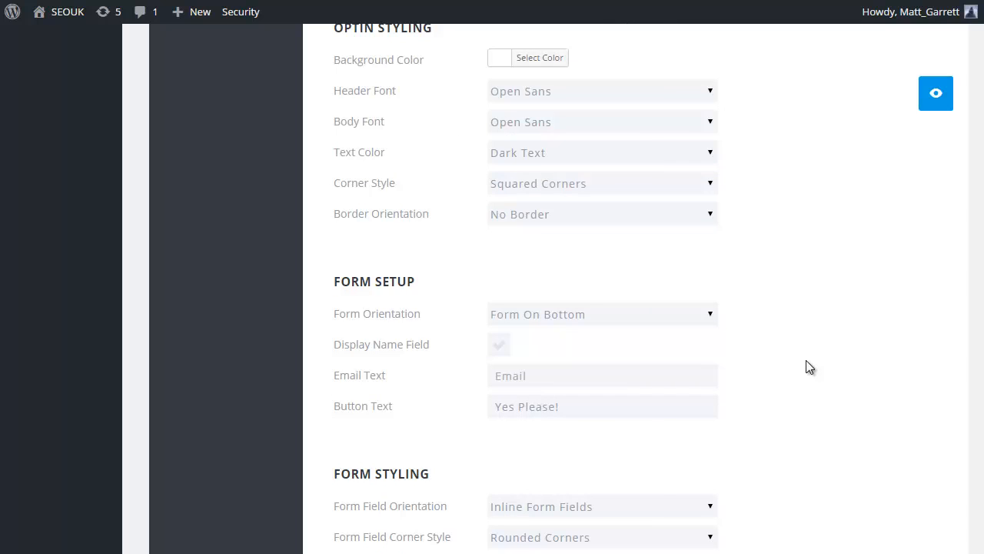
pyautogui.scroll(-1, 806, 367)
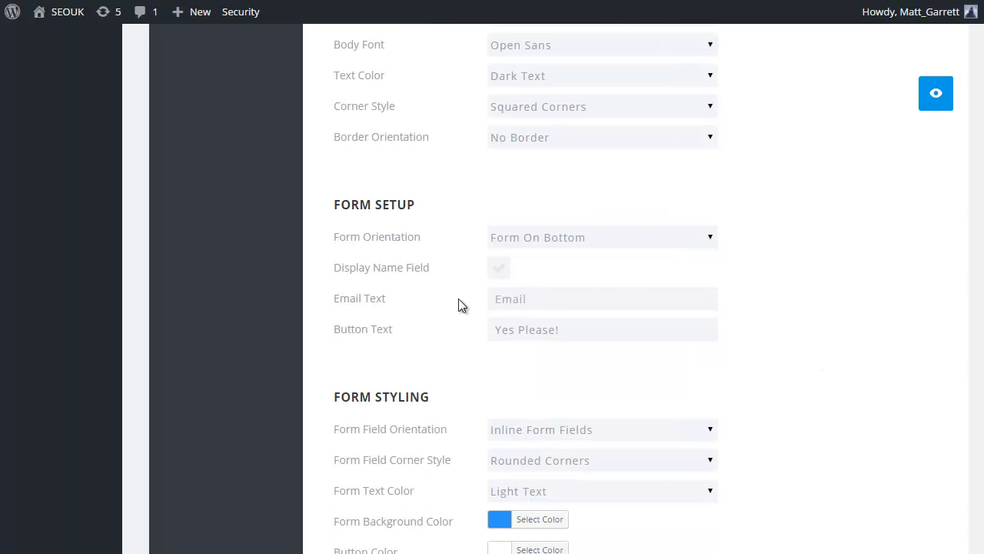
pyautogui.click(496, 269)
# - Choose the form edge style with a small central triangular notch
pyautogui.scroll(-4, 982, 395)
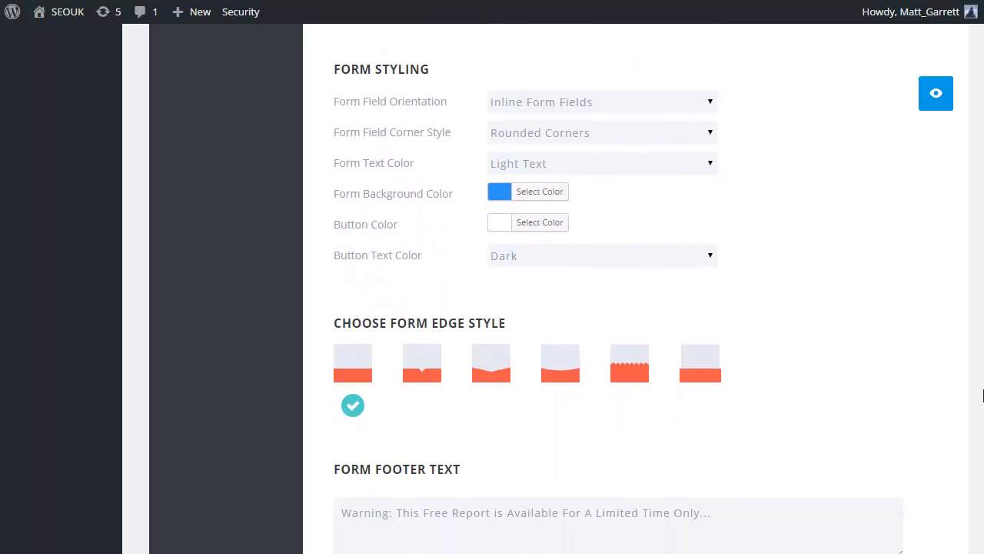
pyautogui.scroll(-3, 983, 394)
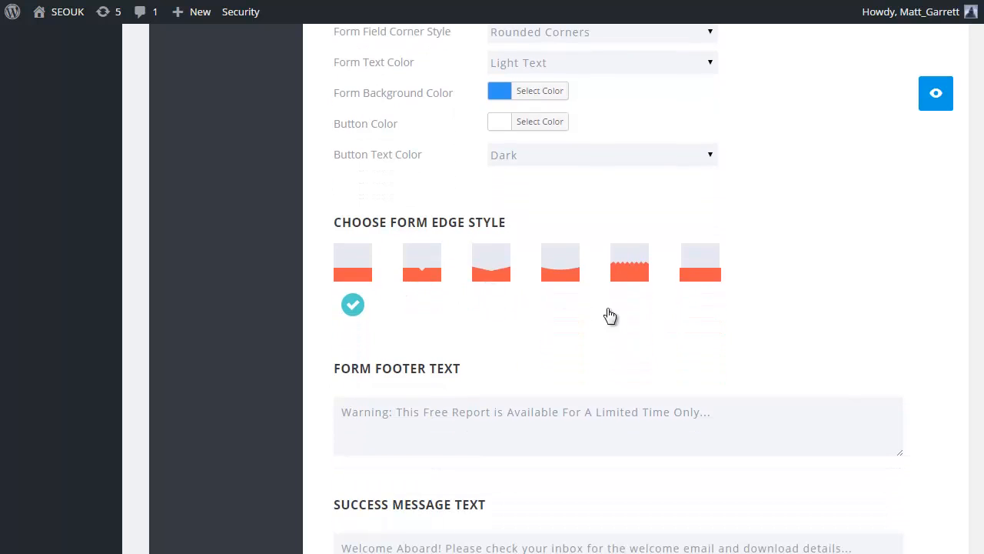
pyautogui.click(427, 275)
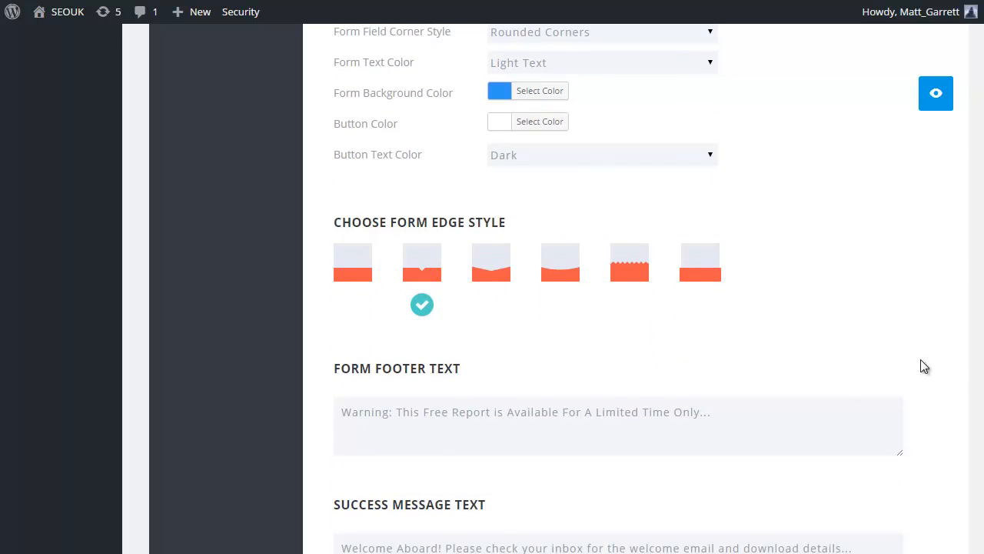
# - Review the form footer text, success message text and custom CSS sections of the optin design
pyautogui.scroll(-2, 618, 289)
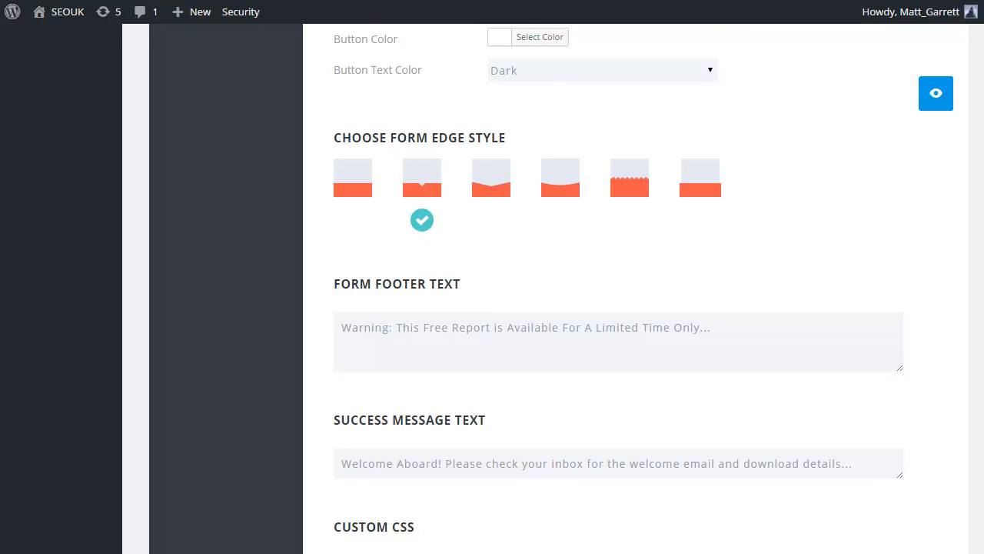
pyautogui.scroll(-1, 618, 289)
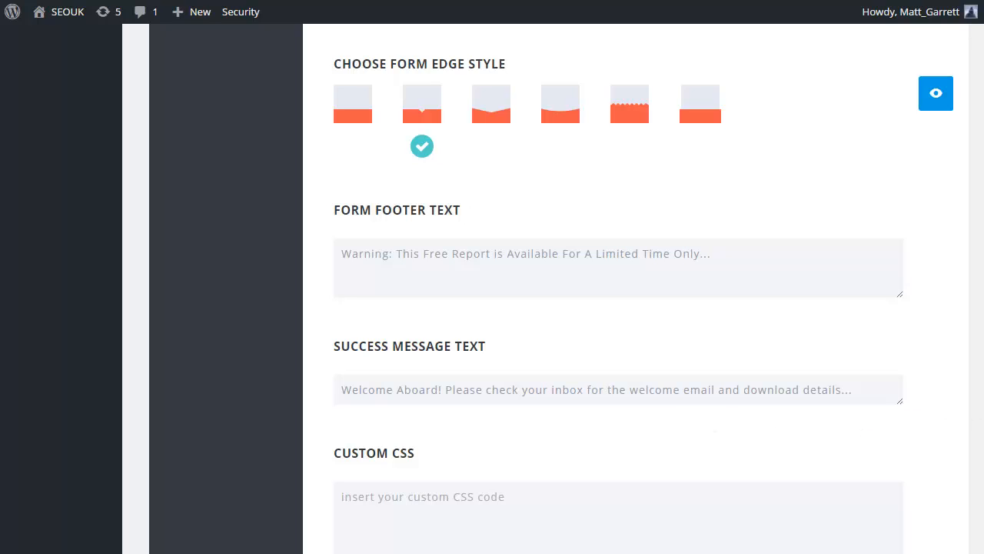
pyautogui.scroll(-1, 618, 288)
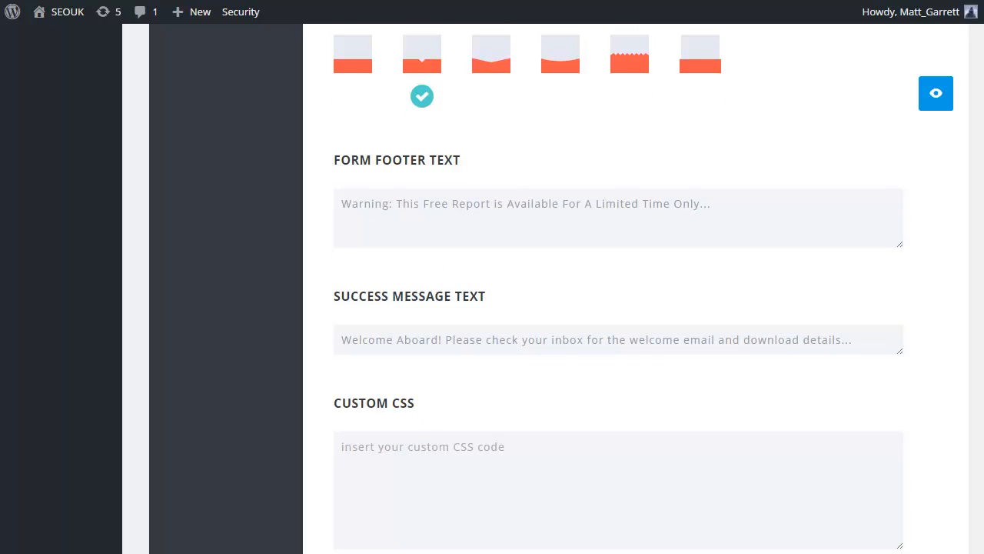
pyautogui.scroll(-4, 619, 288)
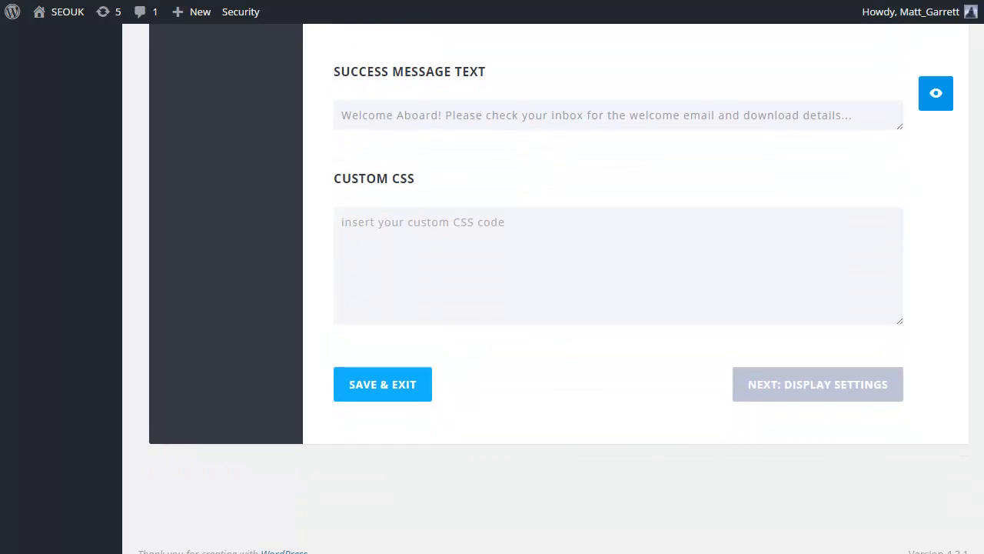
pyautogui.scroll(6, 619, 288)
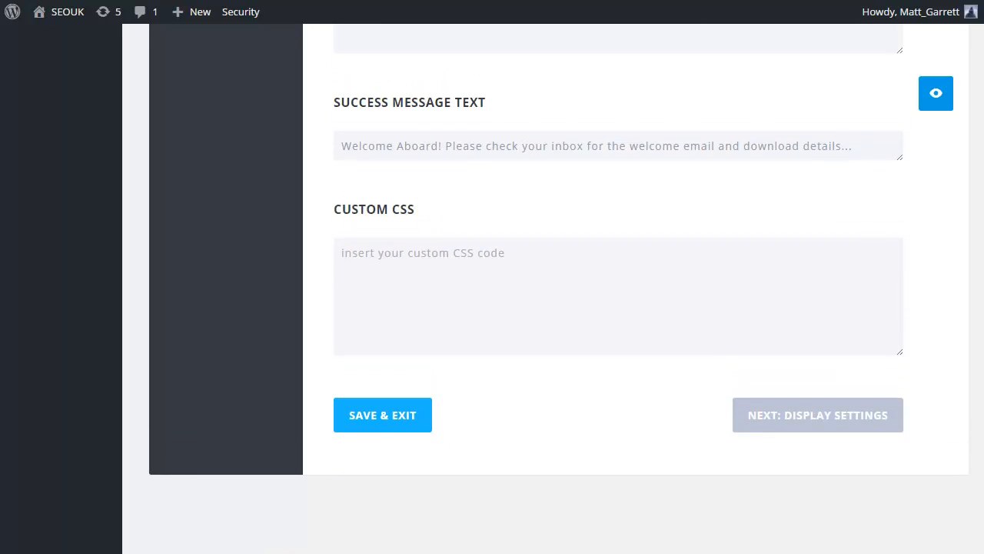
pyautogui.scroll(18, 975, 158)
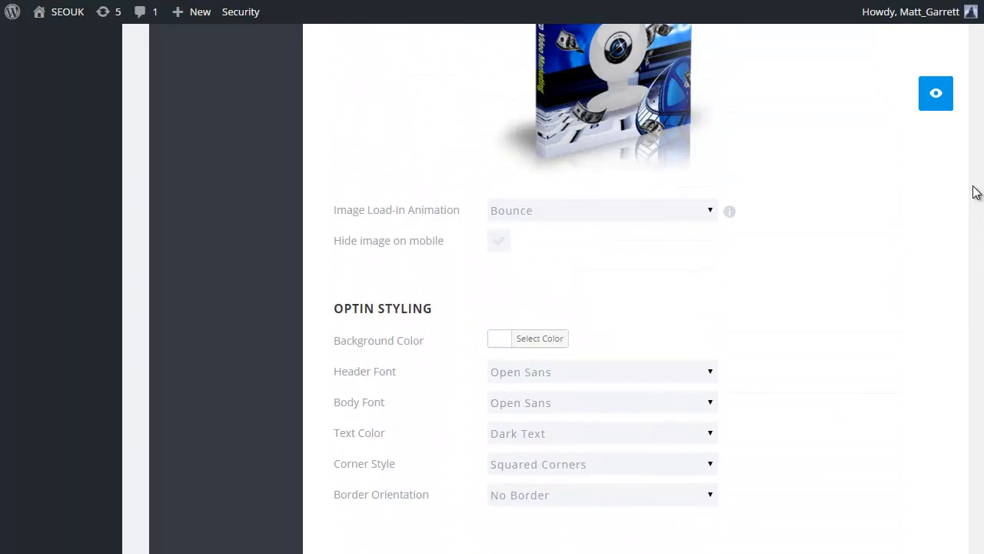
pyautogui.scroll(-20, 973, 200)
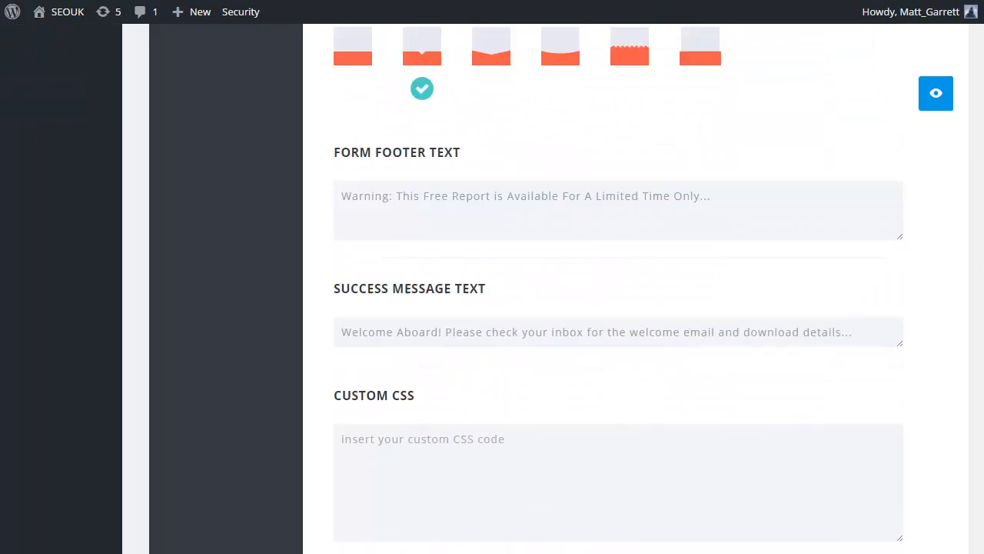
pyautogui.scroll(-1, 977, 428)
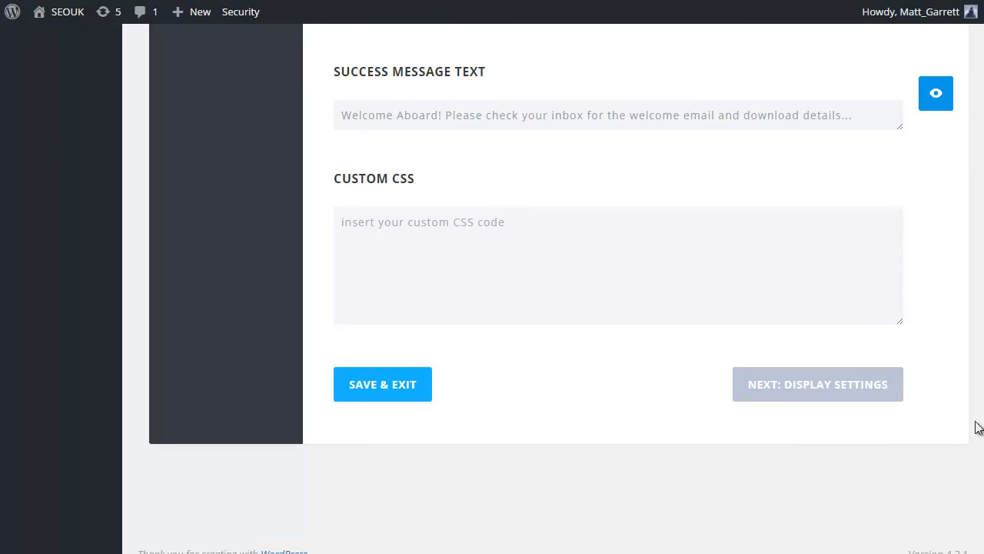
# - Proceed to the optin's display settings and set the intro animation to Swing
pyautogui.click(853, 391)
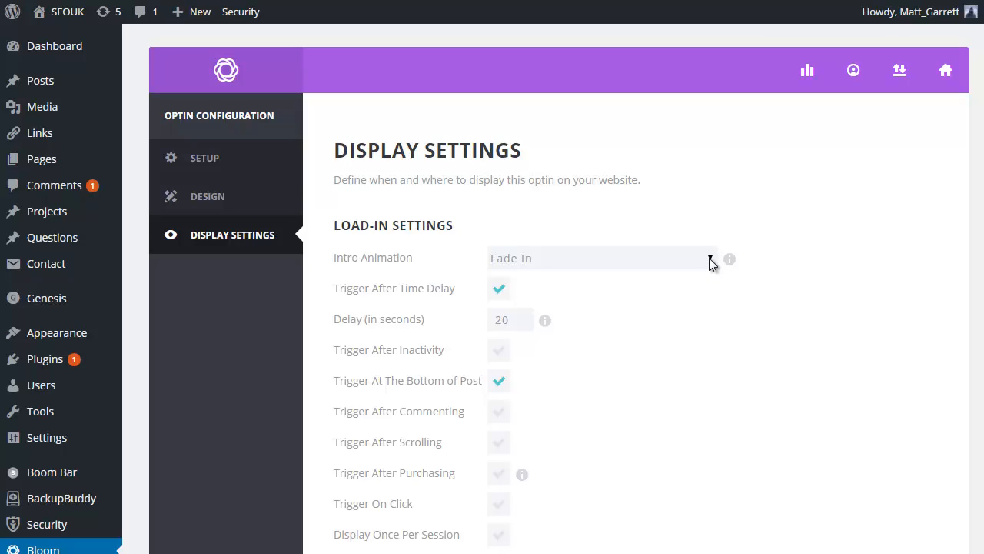
pyautogui.click(710, 261)
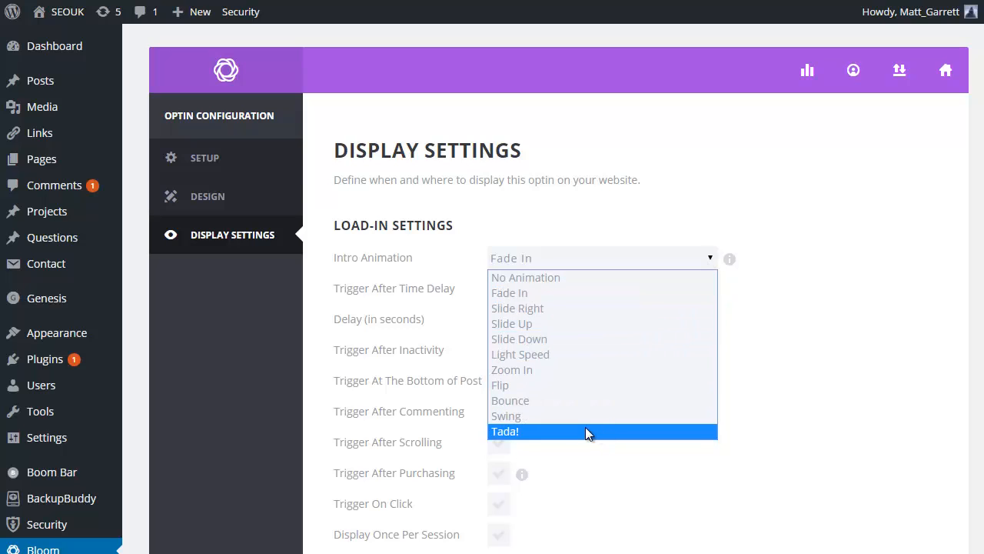
pyautogui.click(549, 419)
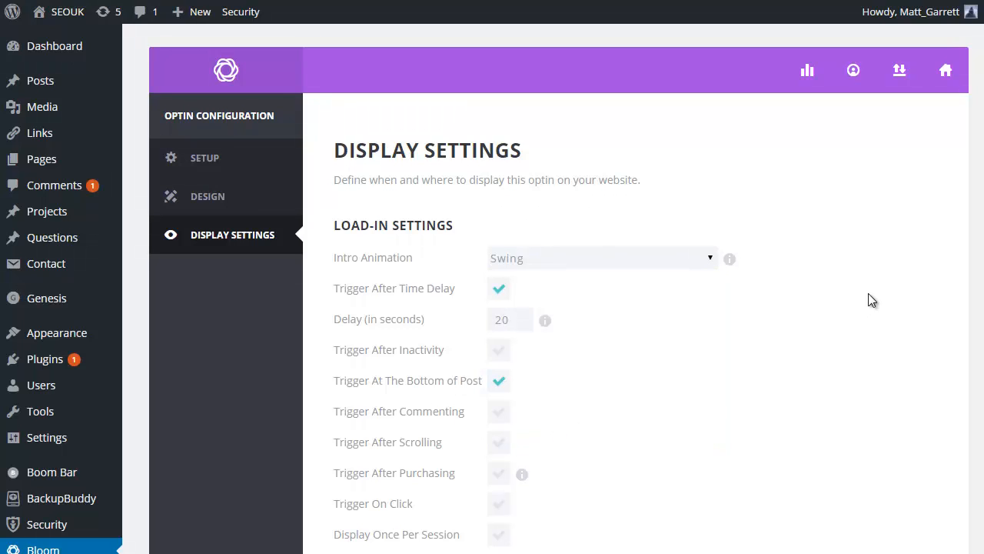
# - Turn off the trigger after time delay, and try the inactivity and scrolling triggers before switching them off again
pyautogui.scroll(-1, 647, 351)
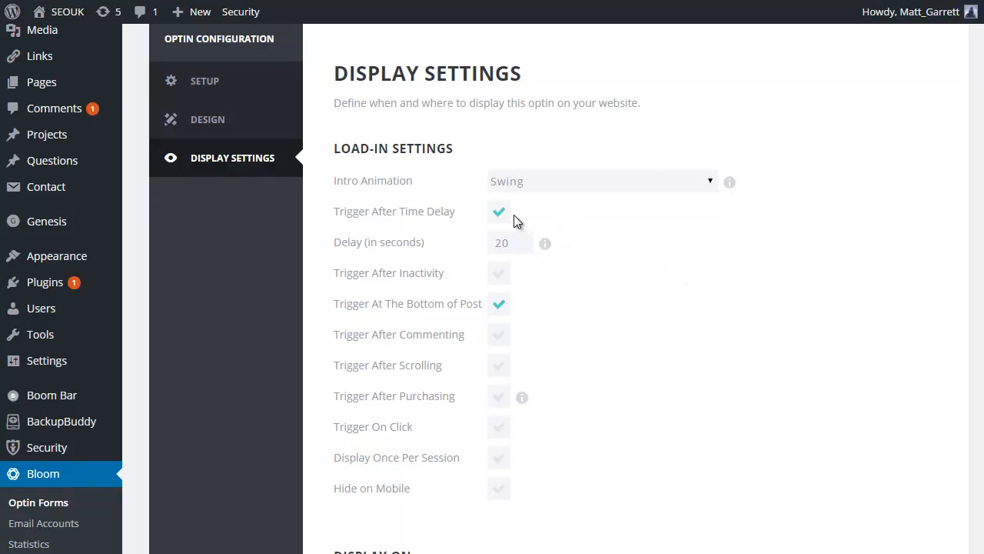
pyautogui.click(499, 276)
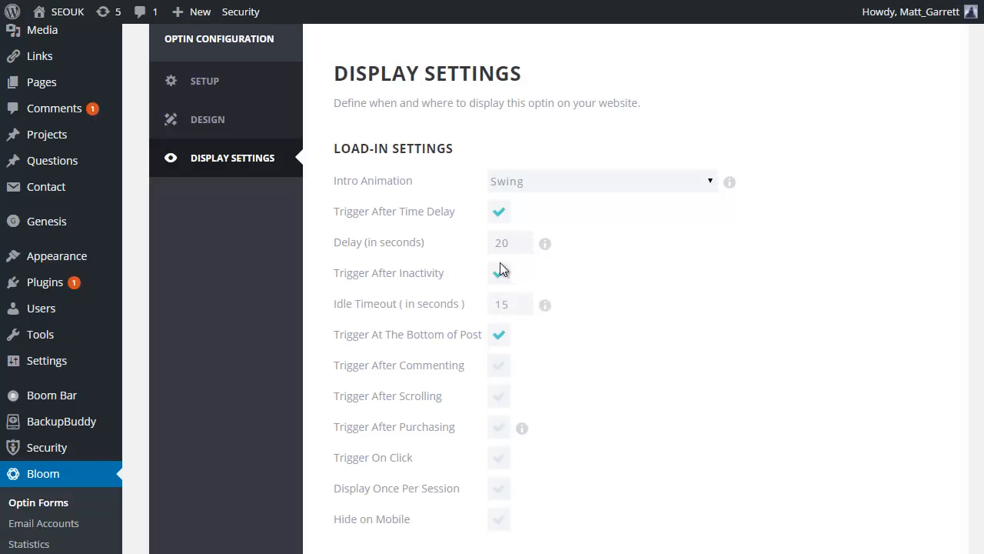
pyautogui.click(500, 271)
pyautogui.click(499, 216)
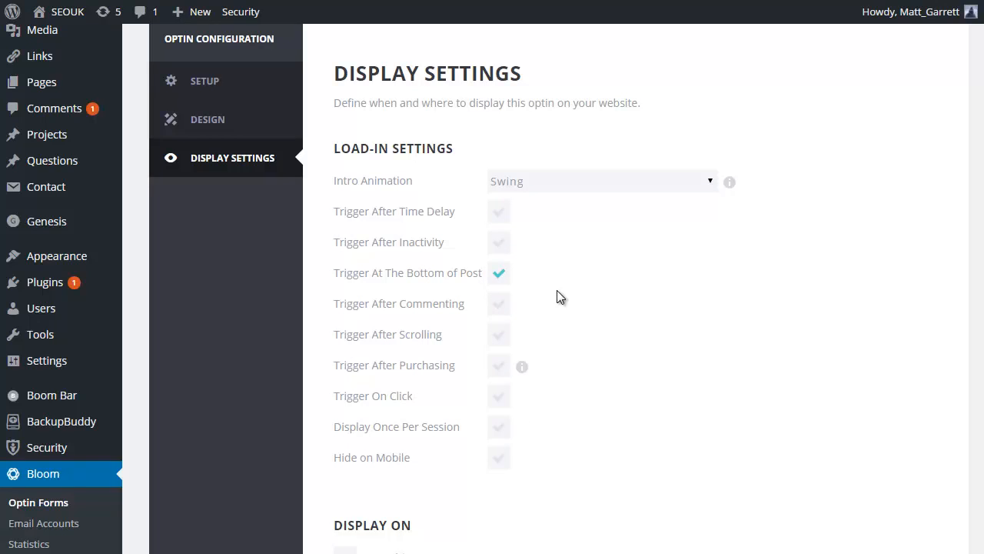
pyautogui.click(501, 336)
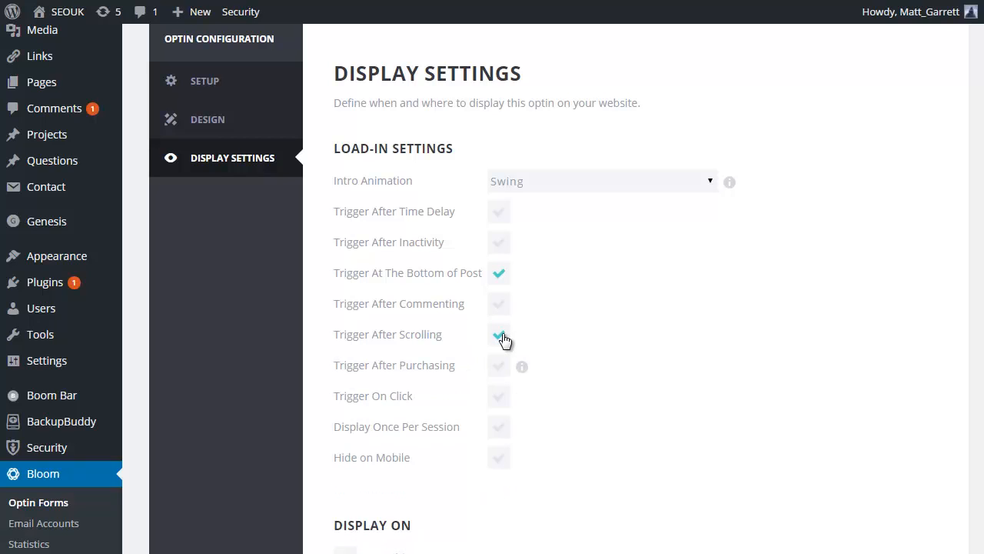
pyautogui.click(502, 336)
# - Enable Hide on Mobile for the optin, and try Display Once Per Session before switching it off again
pyautogui.click(501, 461)
pyautogui.click(499, 428)
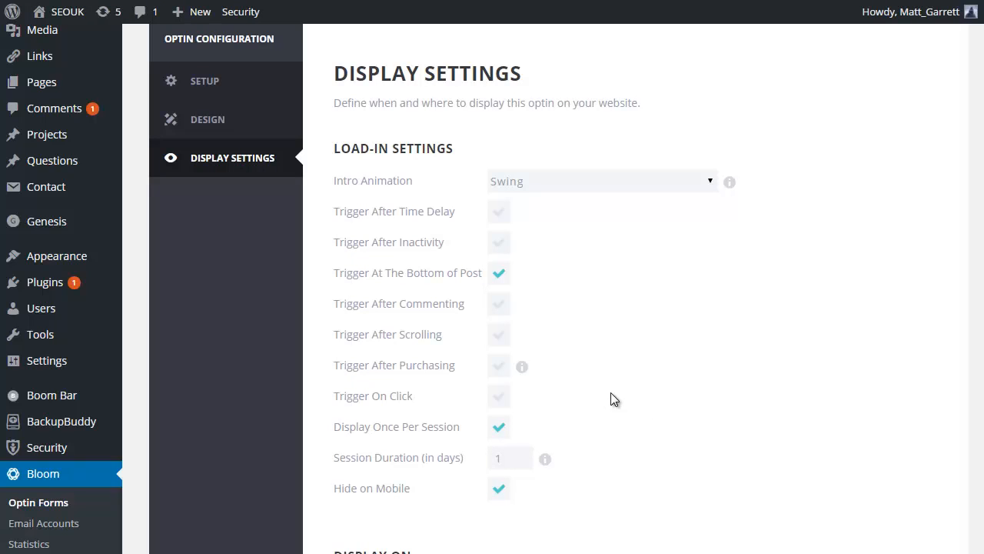
pyautogui.click(500, 430)
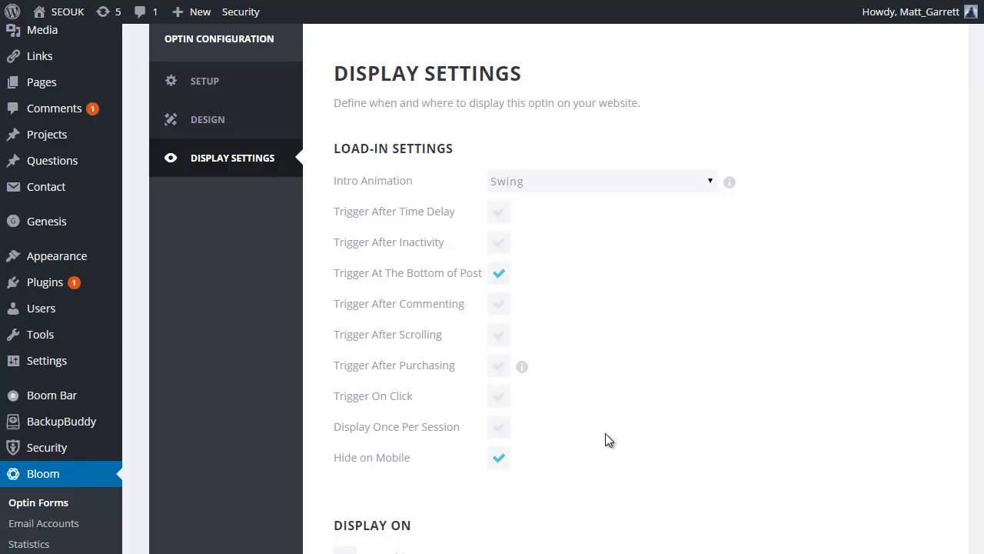
# - Review which content types and post categories the optin is set to display on
pyautogui.scroll(-2, 613, 434)
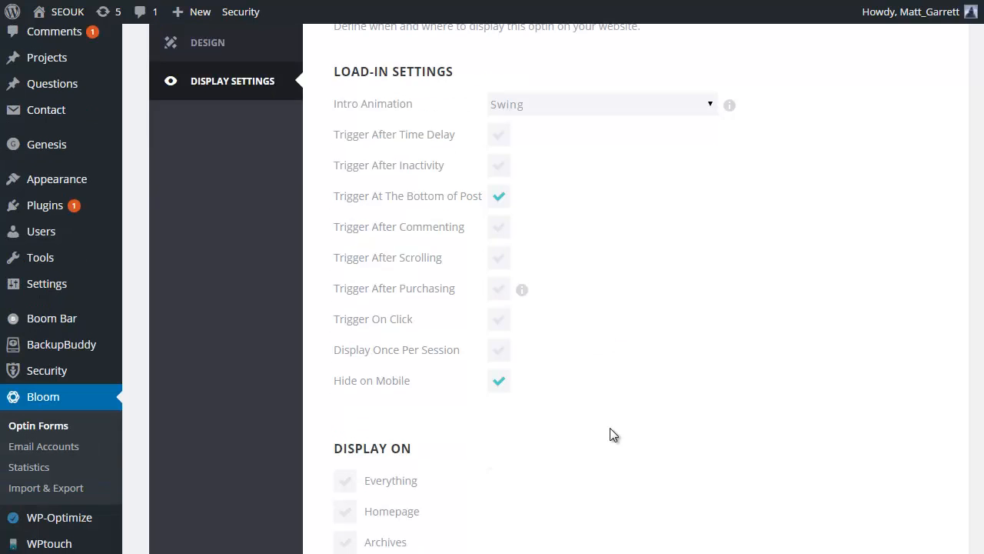
pyautogui.click(507, 282)
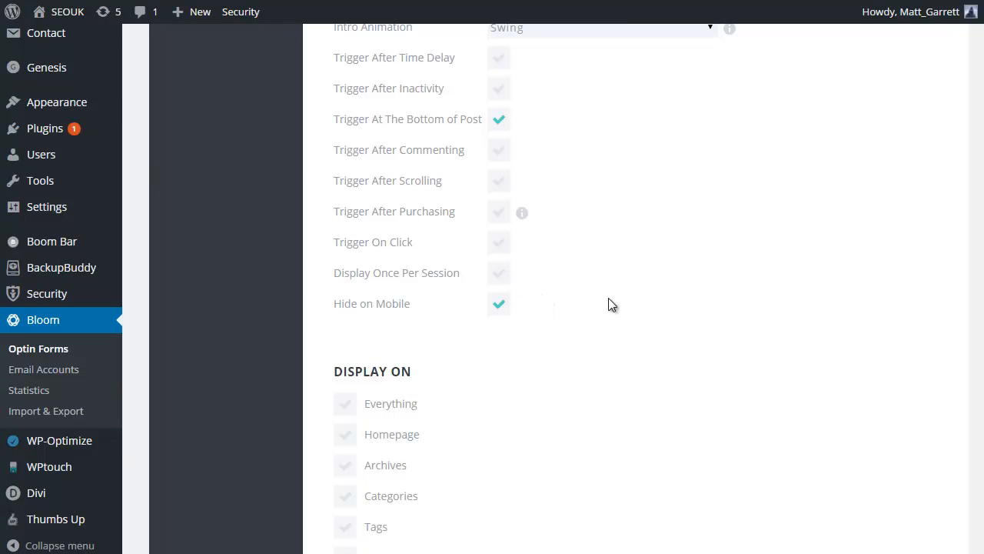
pyautogui.scroll(-2, 665, 378)
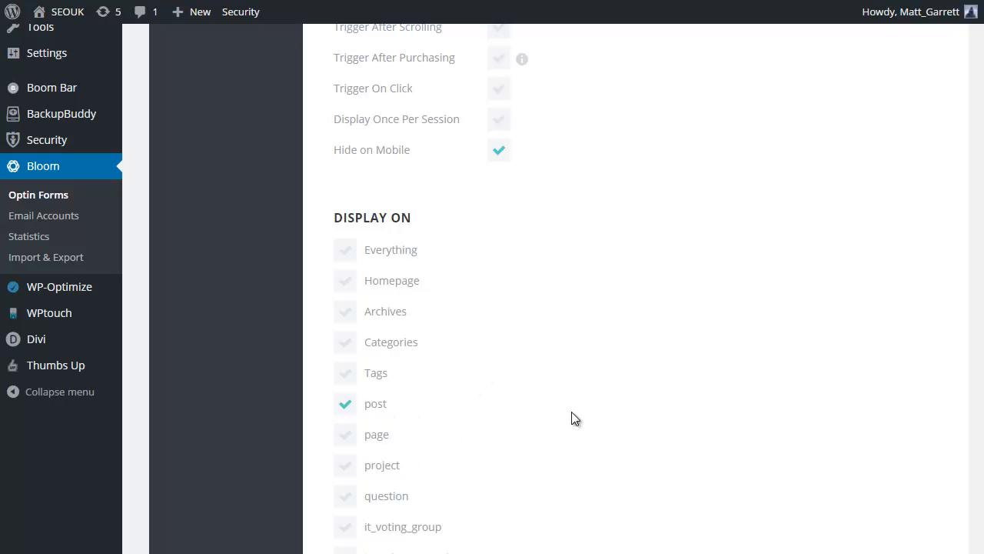
pyautogui.scroll(-2, 573, 413)
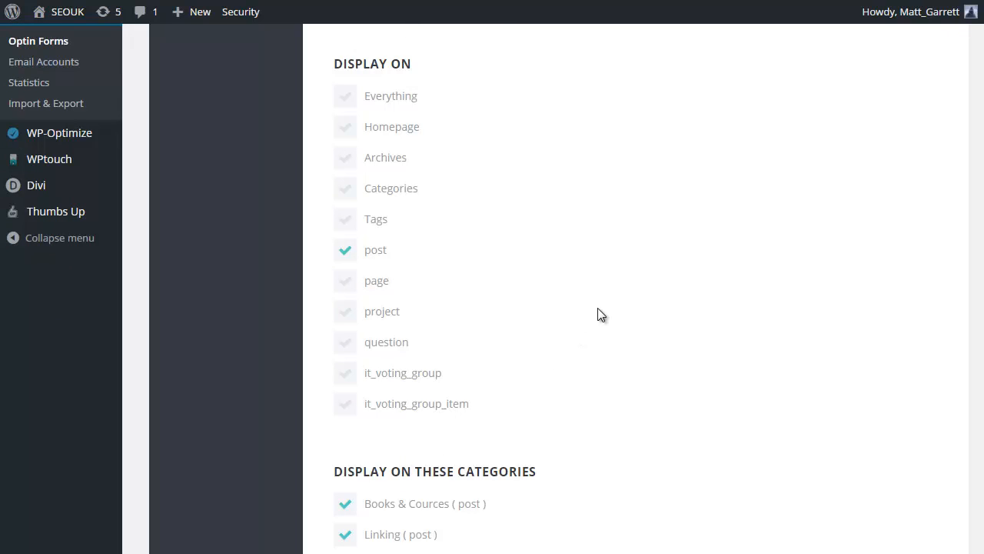
pyautogui.scroll(-2, 600, 314)
pyautogui.scroll(-2, 601, 316)
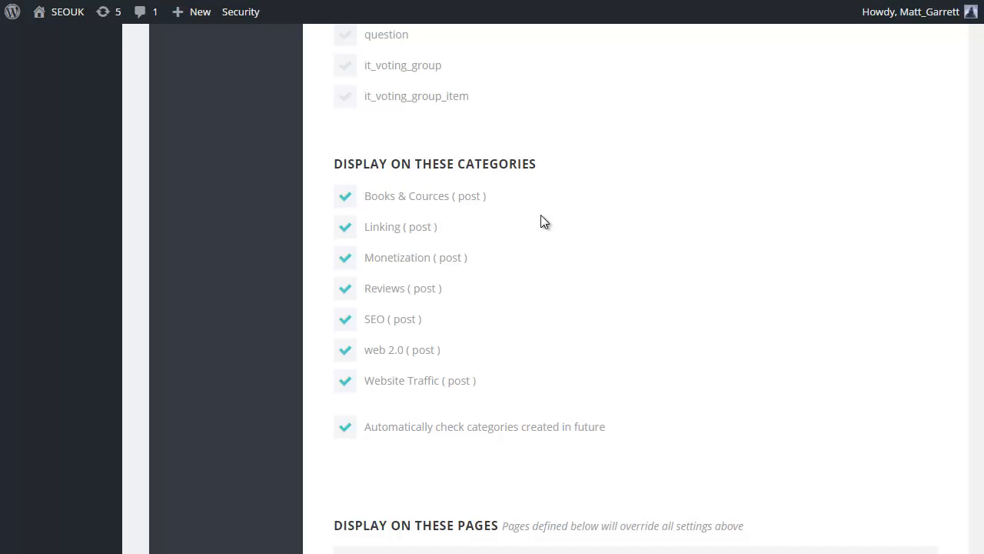
pyautogui.scroll(-2, 645, 269)
pyautogui.scroll(-1, 644, 268)
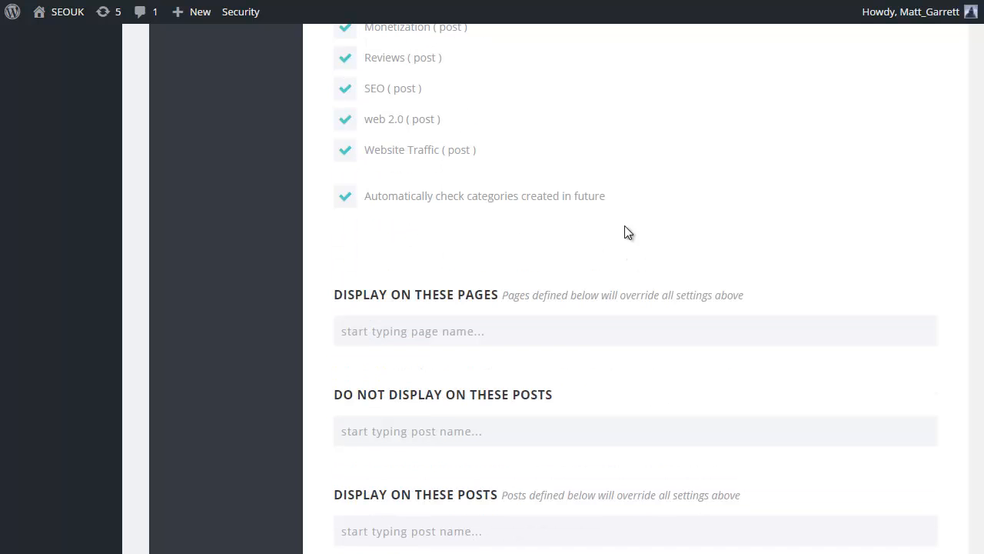
# - Open the page chooser for displaying the optin on specific pages and close it without picking a page
pyautogui.click(522, 334)
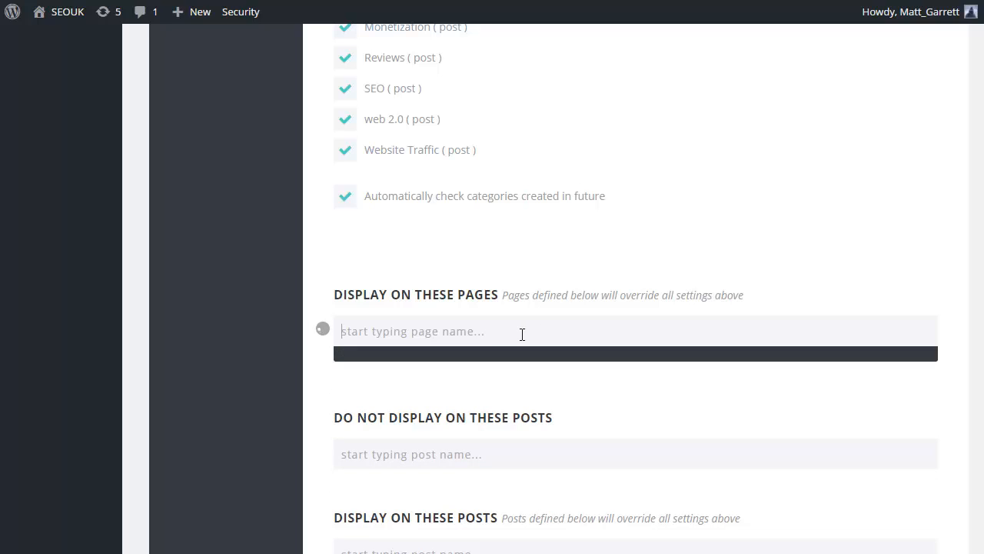
pyautogui.click(571, 246)
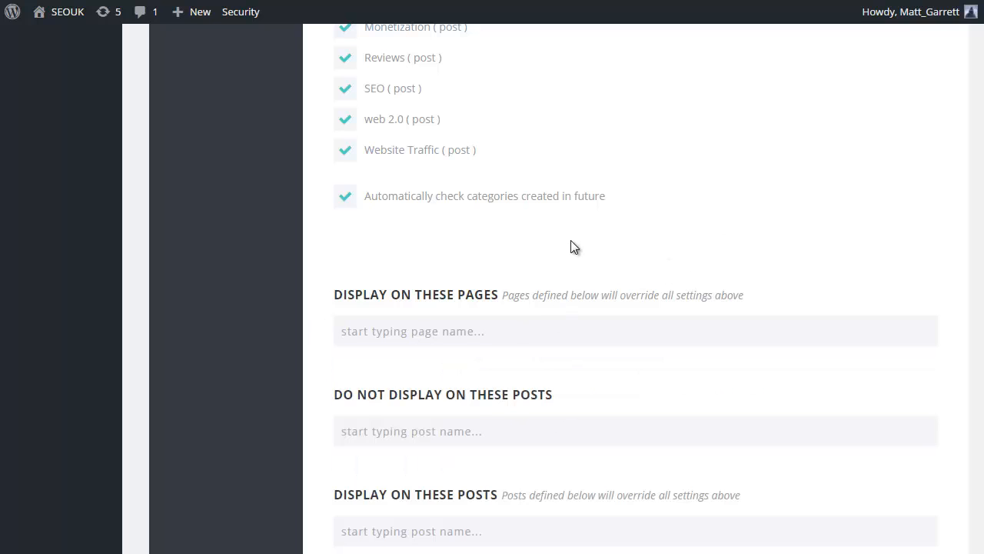
pyautogui.scroll(-2, 571, 246)
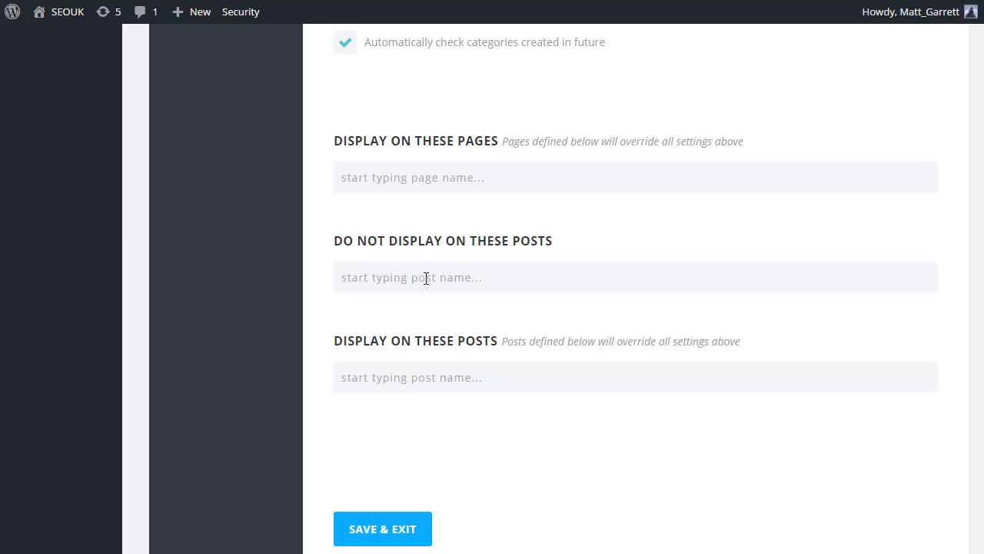
# - Add the Funny Videos voting group to the posts the optin is displayed on
pyautogui.click(495, 377)
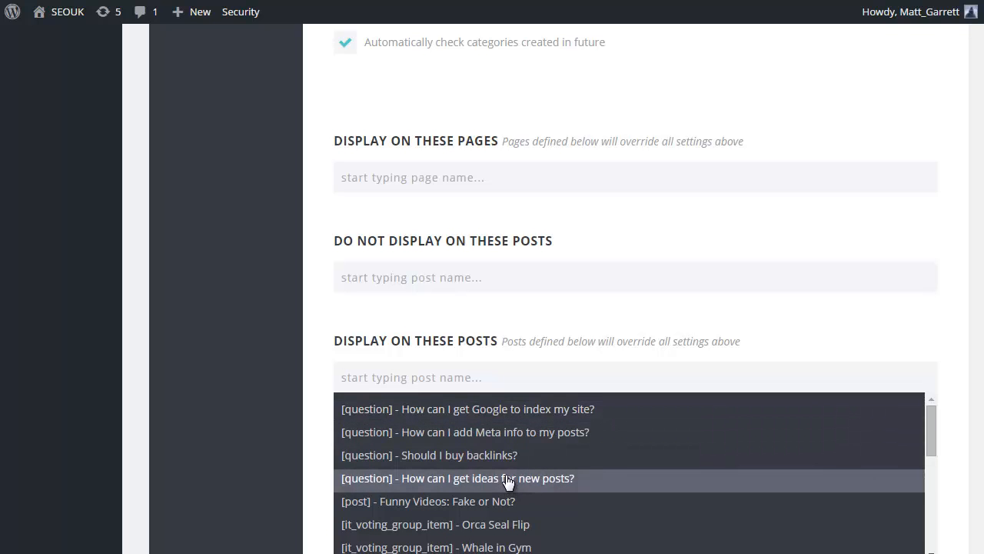
pyautogui.scroll(-2, 604, 455)
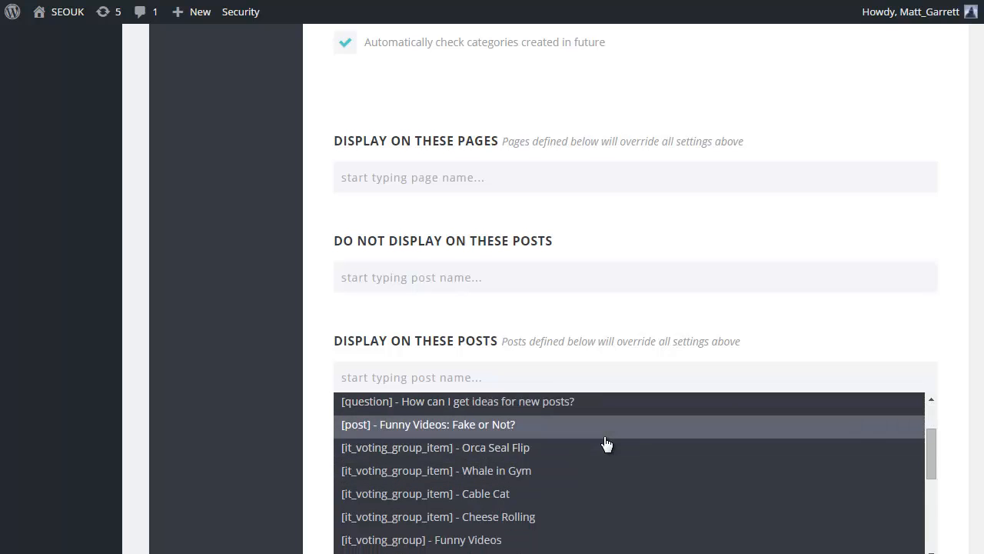
pyautogui.scroll(-2, 606, 444)
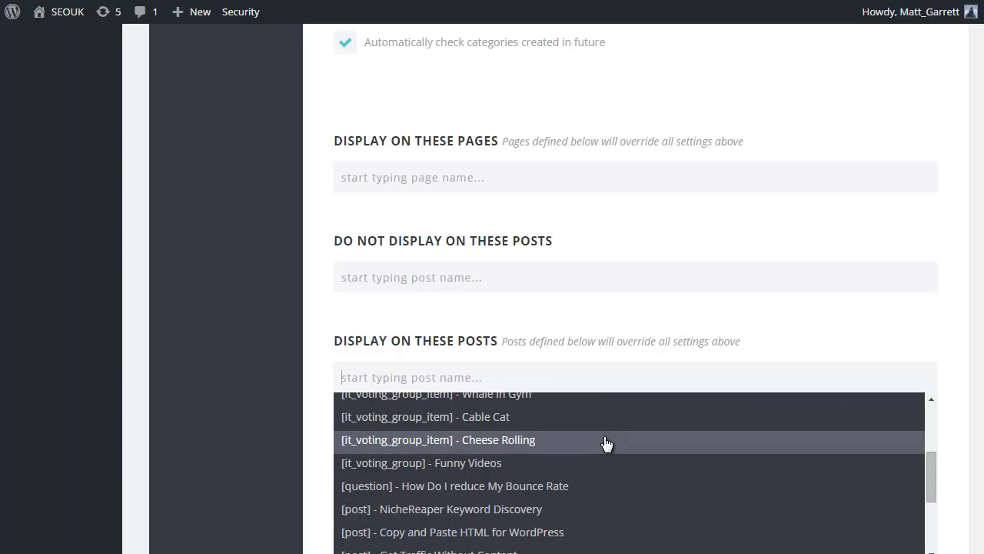
pyautogui.click(483, 467)
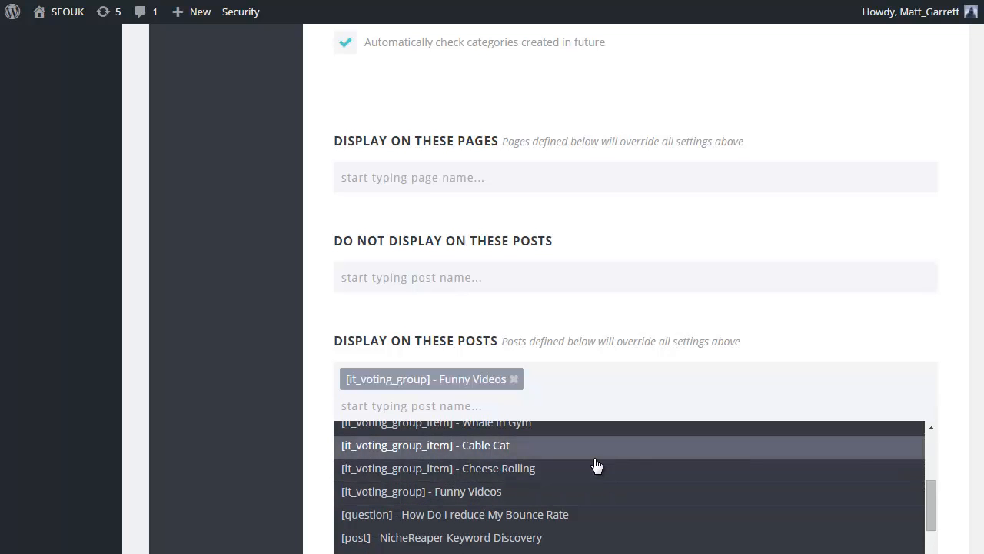
# - Add the posts Copy and Paste HTML for WordPress and NicheReaper Keyword Discovery to the posts the optin is displayed on
pyautogui.scroll(-2, 593, 465)
pyautogui.scroll(-6, 598, 464)
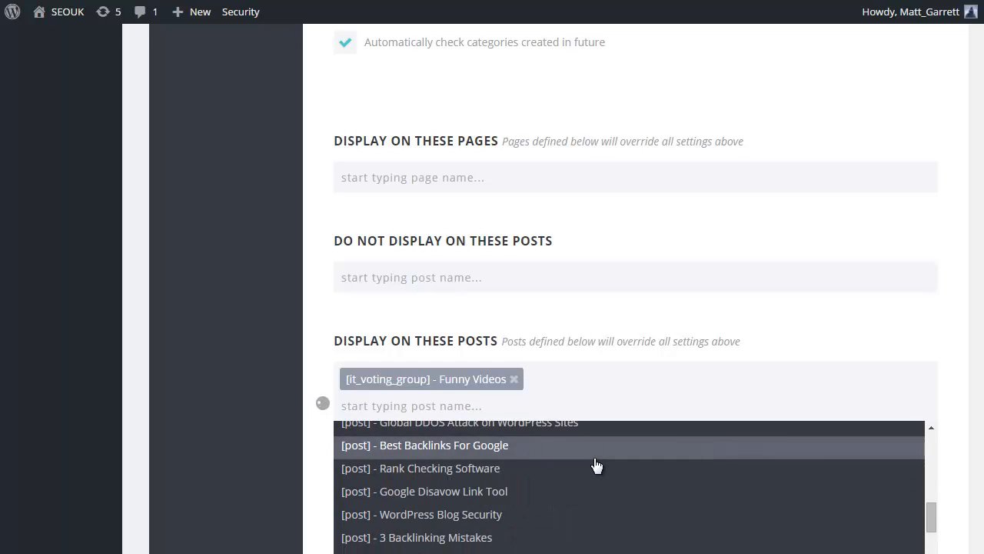
pyautogui.scroll(-1, 961, 436)
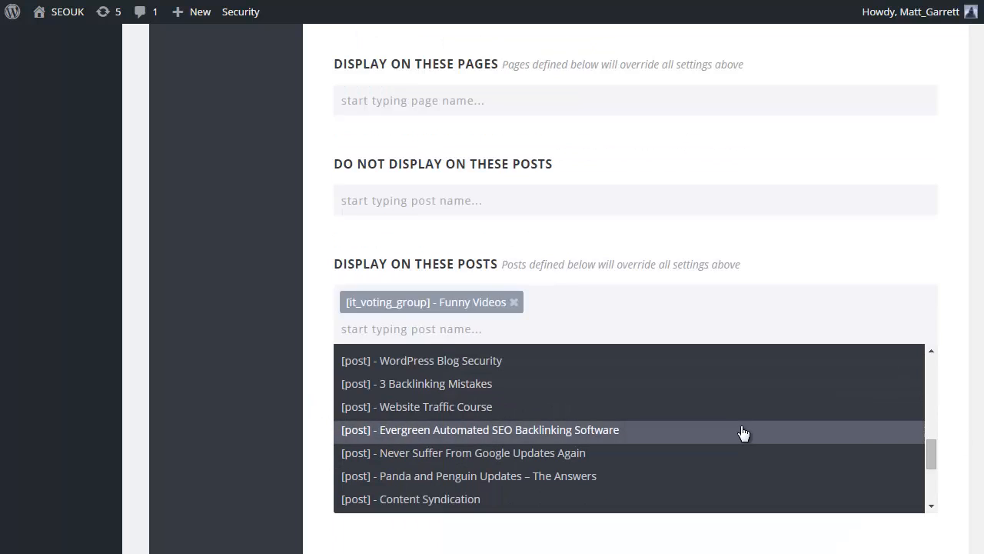
pyautogui.scroll(2, 728, 432)
pyautogui.scroll(4, 728, 432)
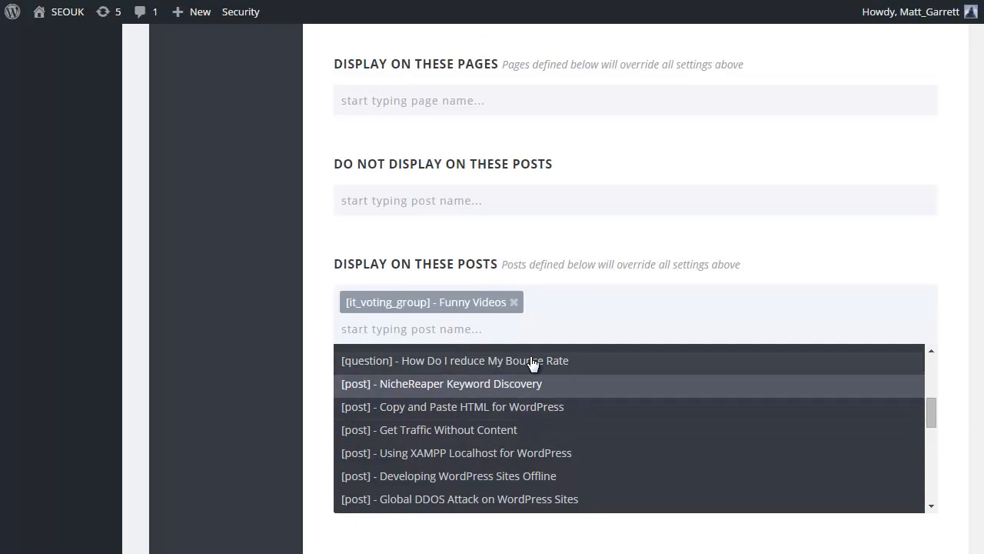
pyautogui.scroll(-1, 530, 363)
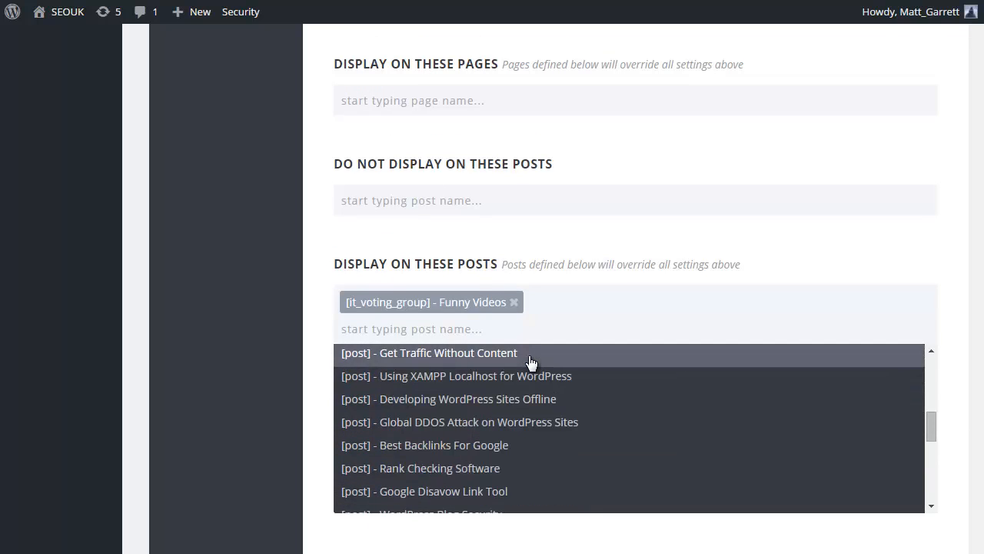
pyautogui.scroll(1, 530, 362)
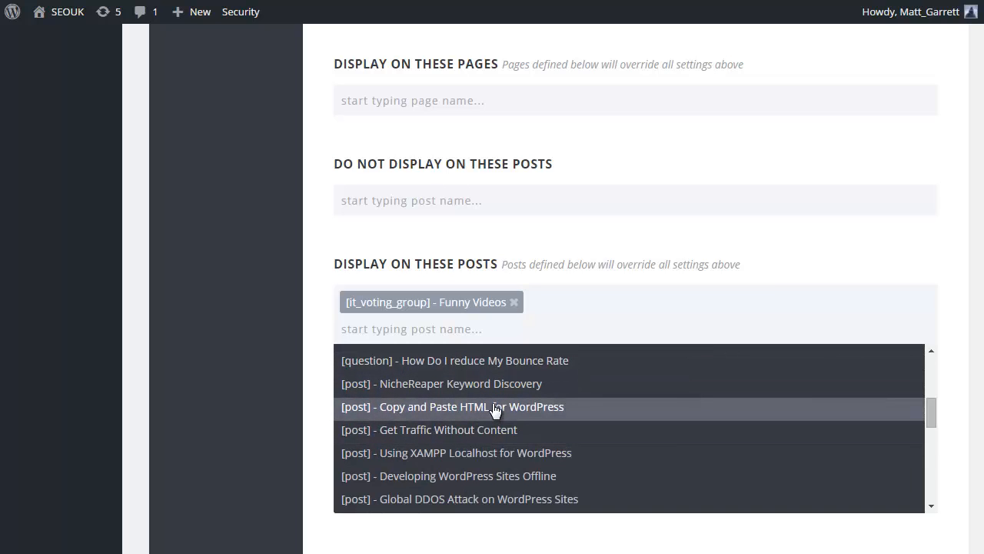
pyautogui.click(496, 409)
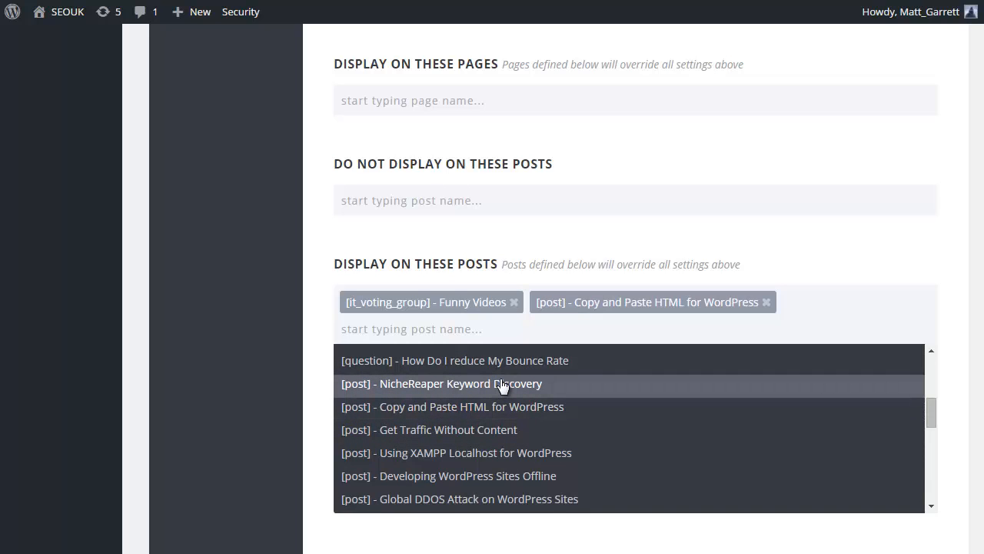
pyautogui.click(501, 384)
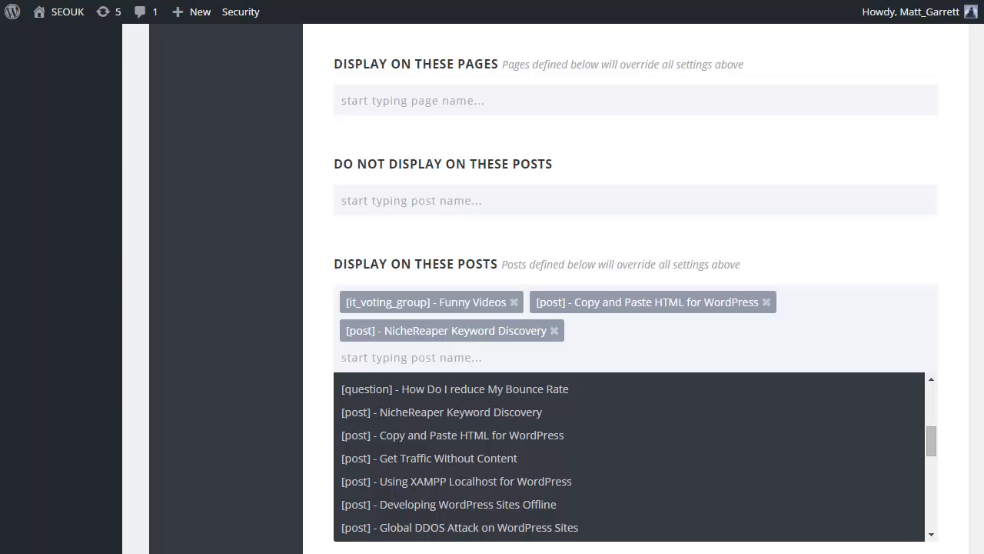
pyautogui.click(871, 265)
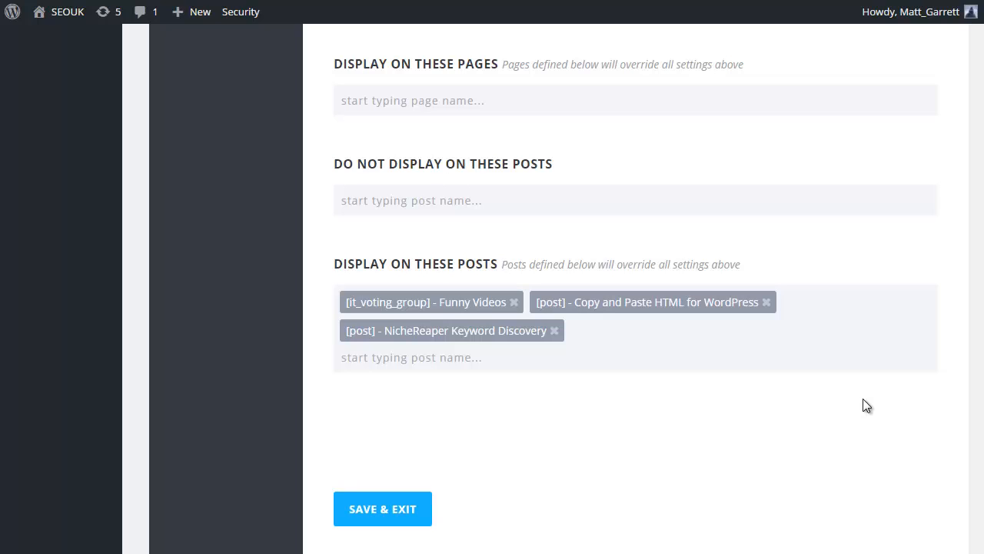
# - Save the optin's settings, exit the editor and review the list of active optins
pyautogui.click(415, 515)
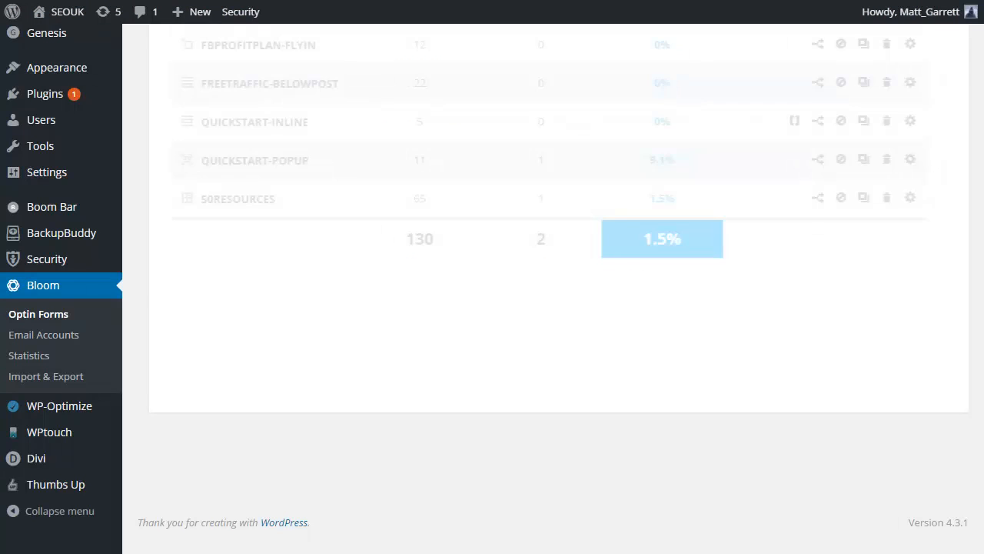
pyautogui.scroll(2, 858, 381)
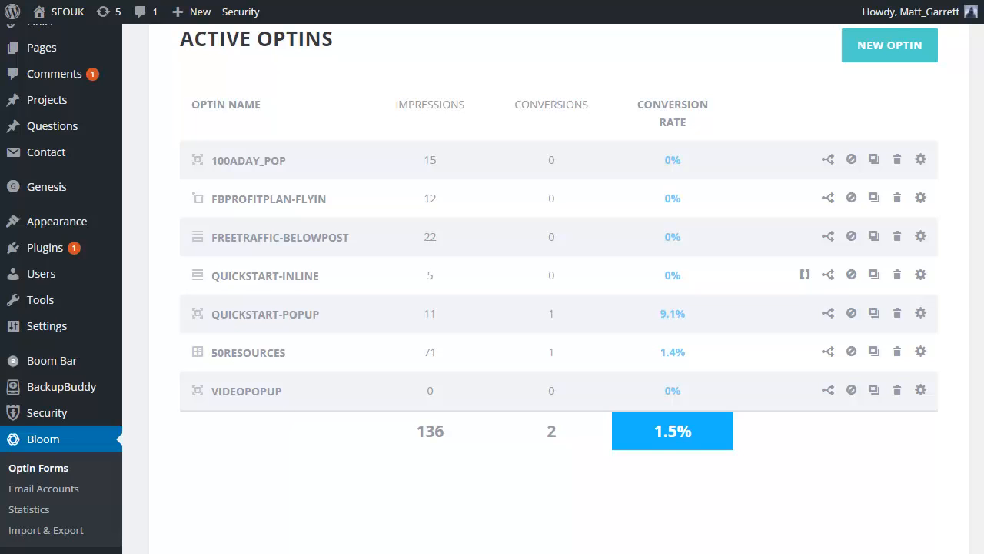
pyautogui.scroll(-2, 684, 311)
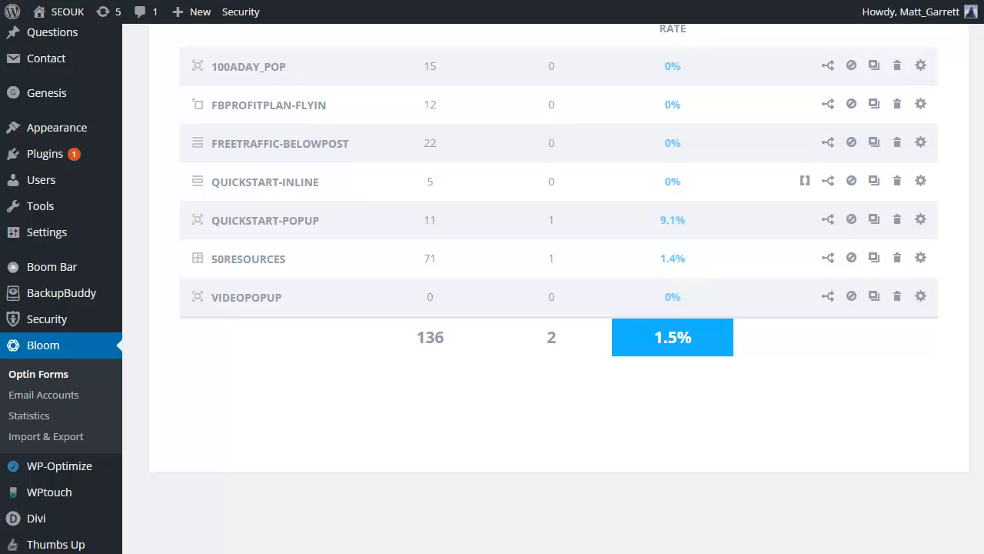
pyautogui.scroll(3, 538, 288)
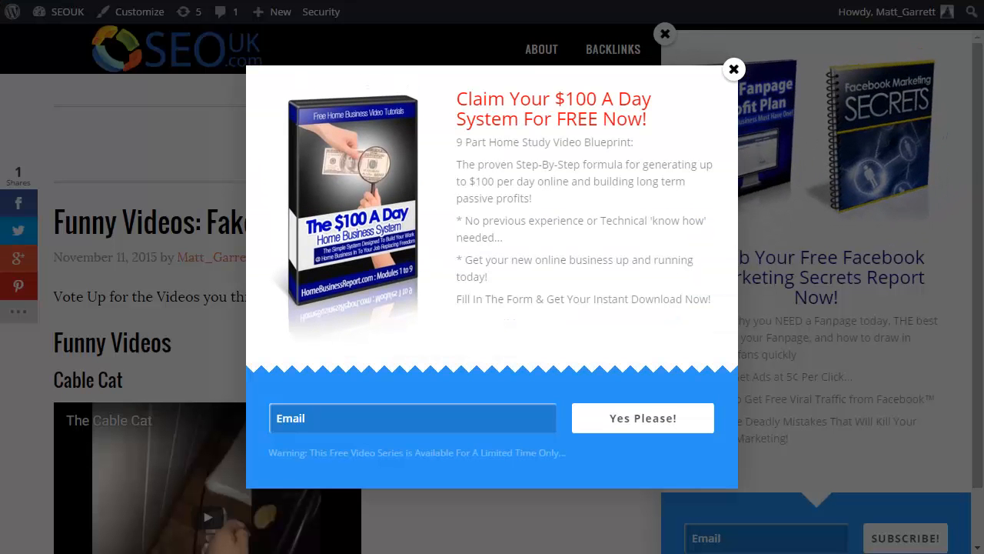
# - On the live site's front page, dismiss the pop-up and fly-in optins and examine the subscribe optin in the sidebar
pyautogui.click(735, 70)
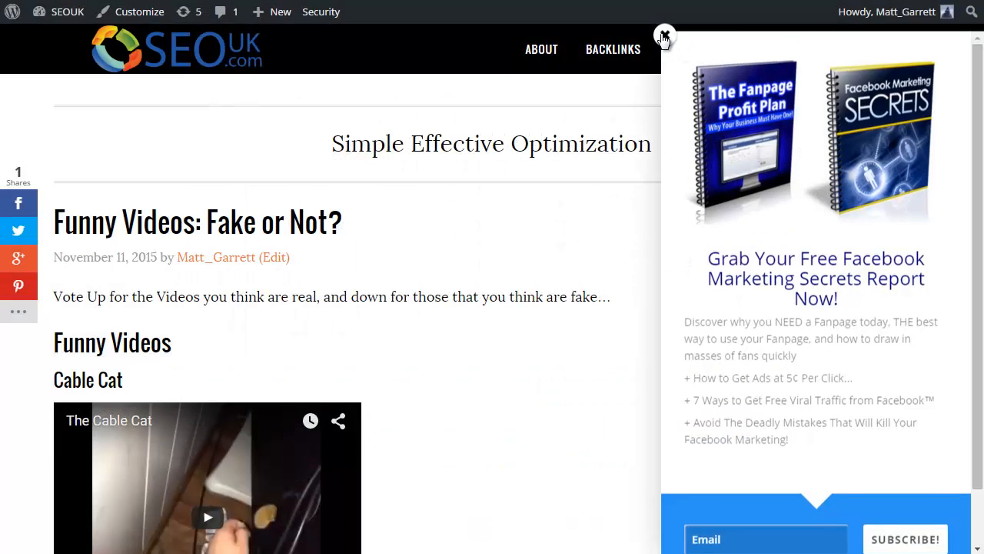
pyautogui.click(664, 33)
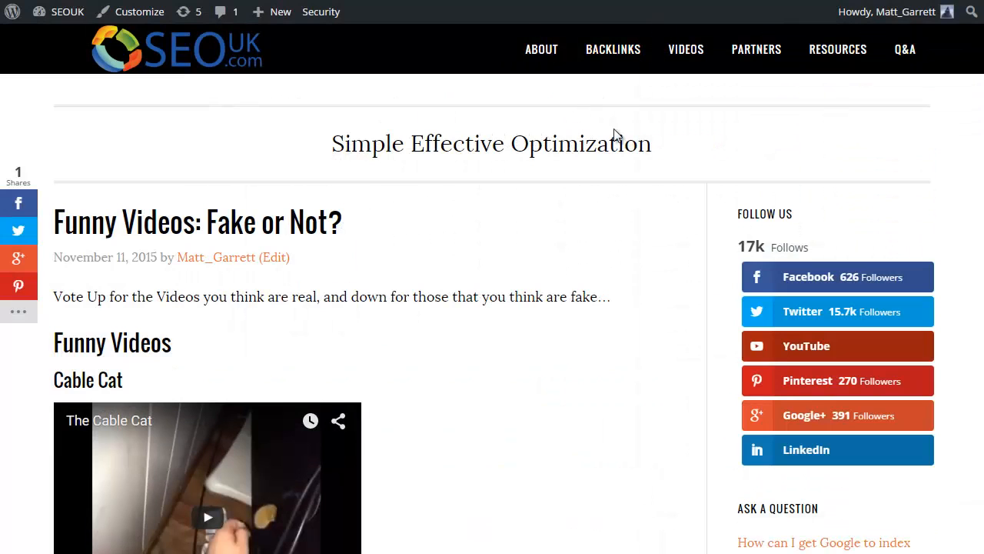
pyautogui.scroll(-8, 975, 146)
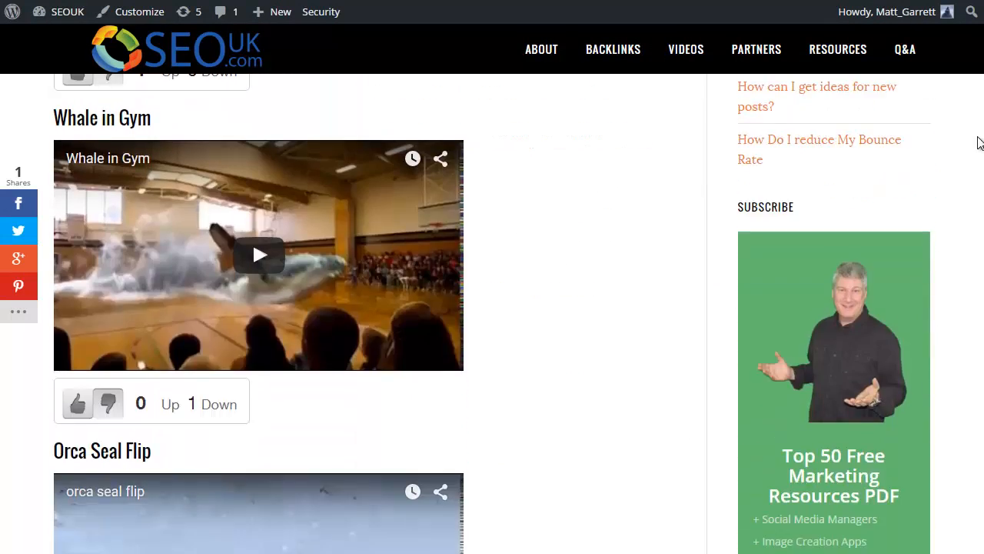
pyautogui.scroll(-2, 977, 158)
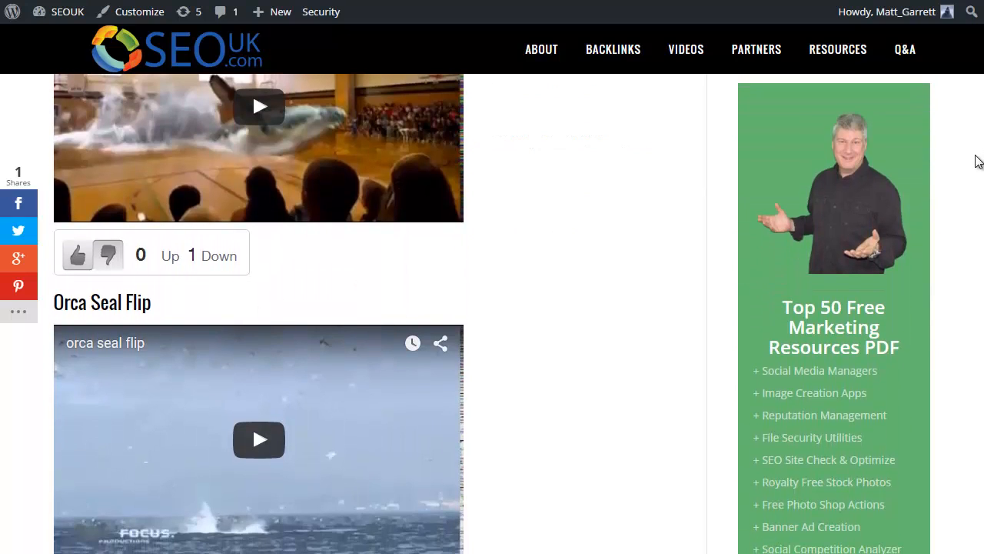
pyautogui.scroll(-5, 980, 168)
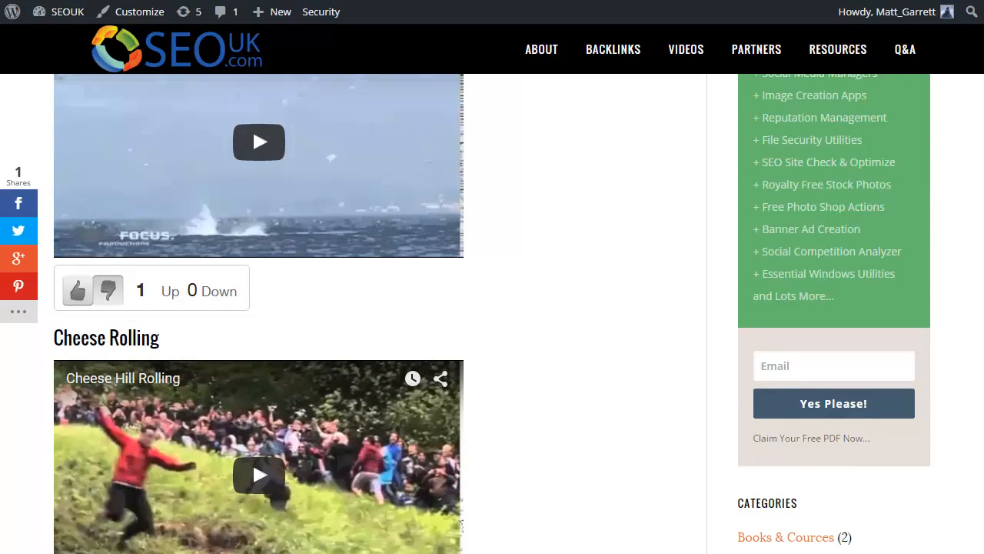
pyautogui.scroll(2, 253, 460)
pyautogui.scroll(3, 492, 308)
pyautogui.scroll(-1, 492, 308)
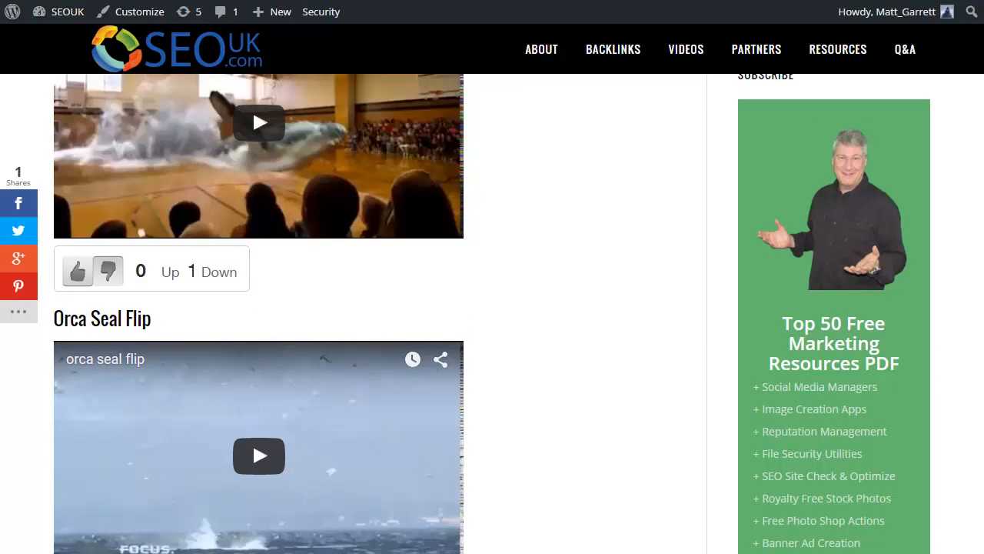
pyautogui.scroll(-4, 252, 461)
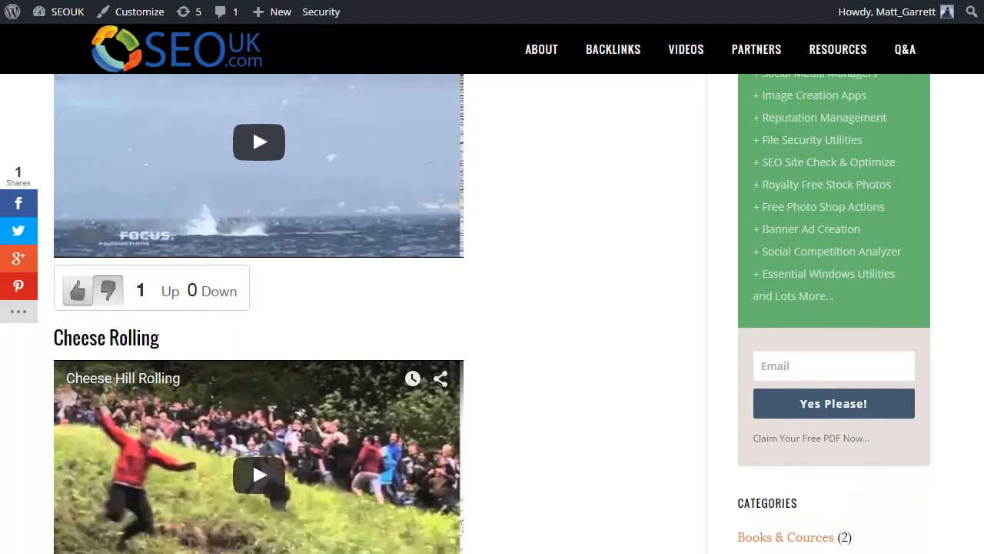
# - Open the post Get Traffic Without Content from the site's front page
pyautogui.scroll(-9, 252, 461)
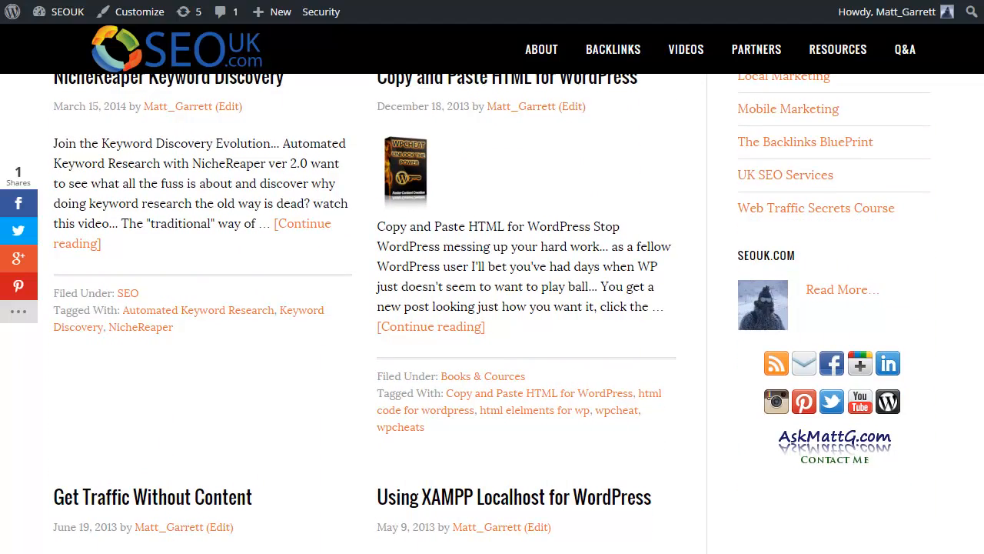
pyautogui.scroll(-2, 248, 310)
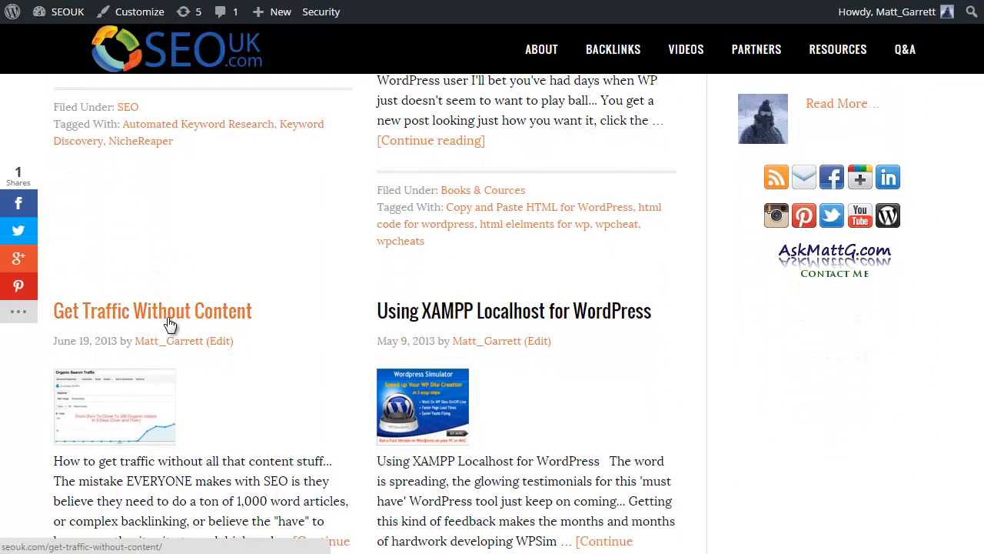
pyautogui.click(173, 323)
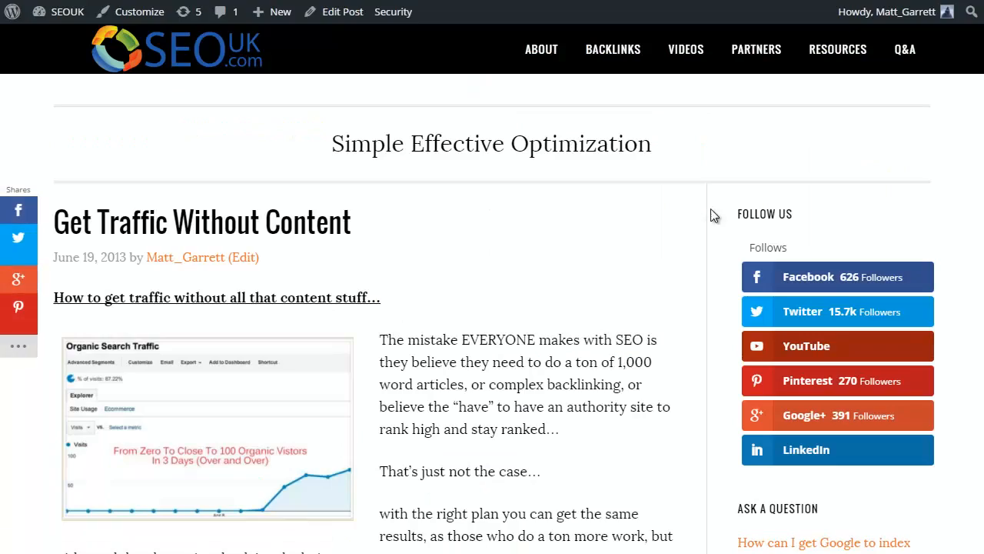
# - Examine the optin placed below the Get Traffic Without Content post and the pop-up optin triggered at the post's end
pyautogui.scroll(-3, 551, 253)
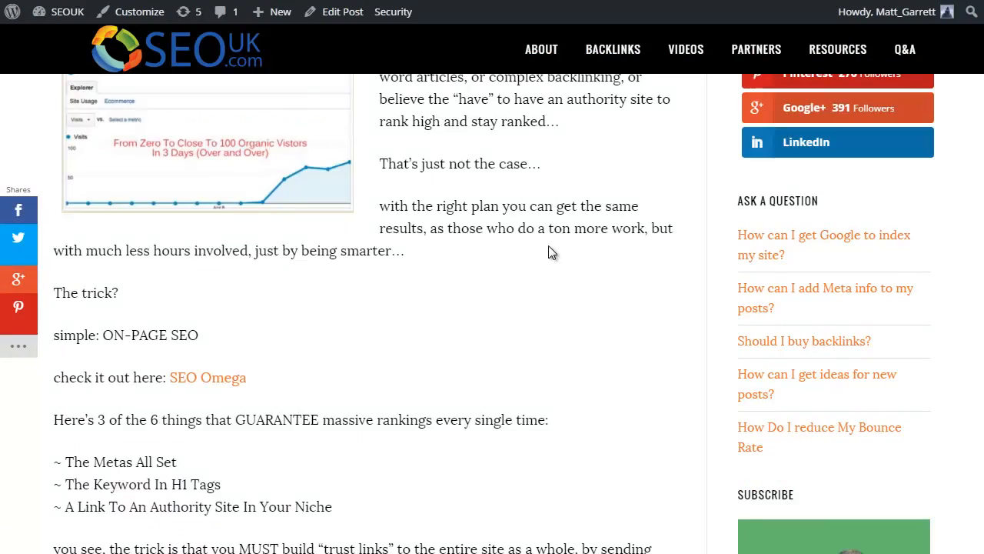
pyautogui.scroll(-10, 551, 253)
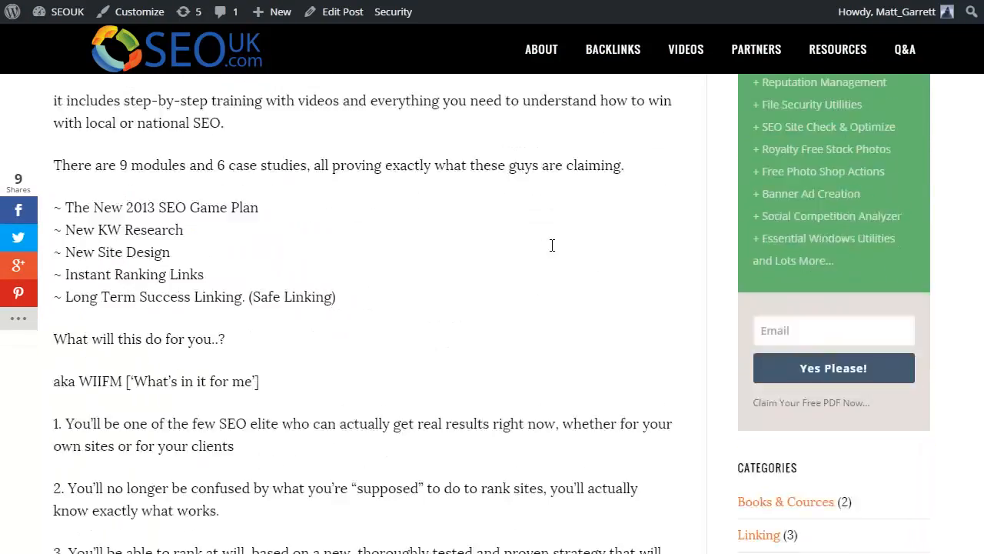
pyautogui.scroll(-14, 552, 245)
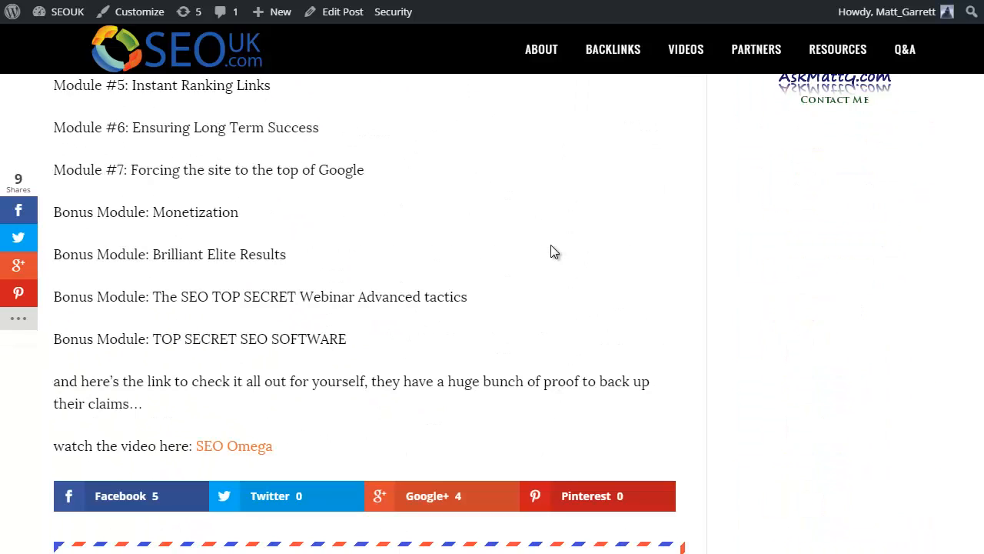
pyautogui.scroll(-5, 550, 246)
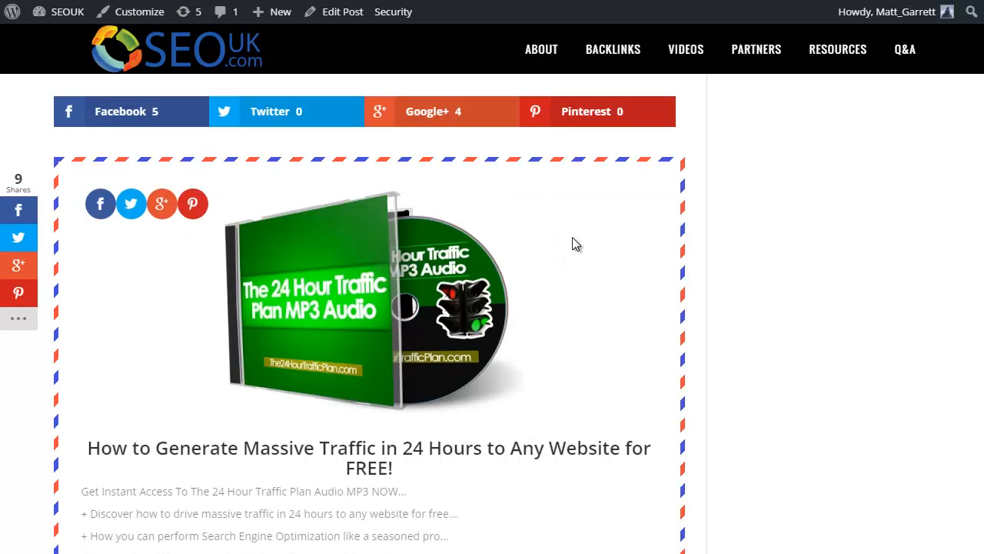
pyautogui.scroll(-3, 572, 244)
pyautogui.scroll(-2, 572, 245)
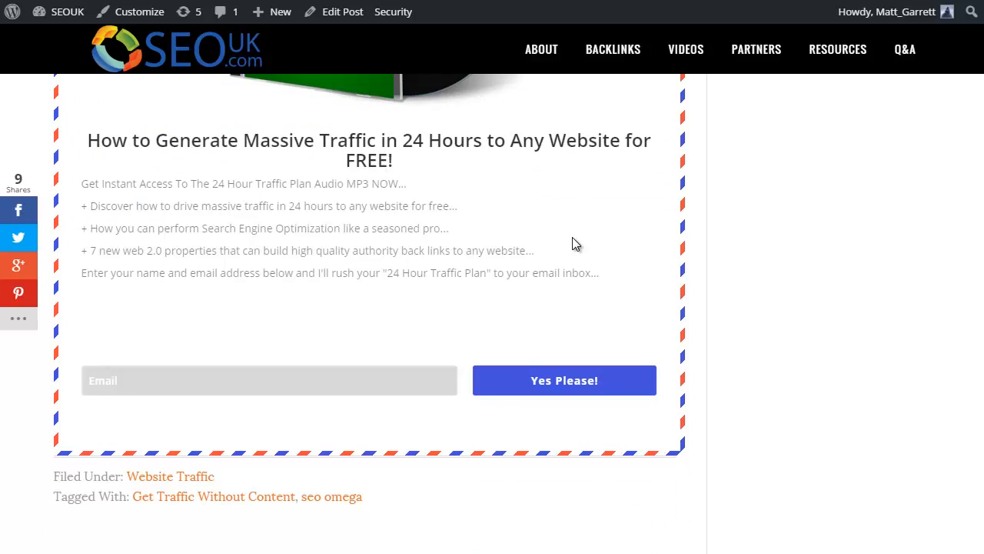
pyautogui.scroll(-2, 572, 245)
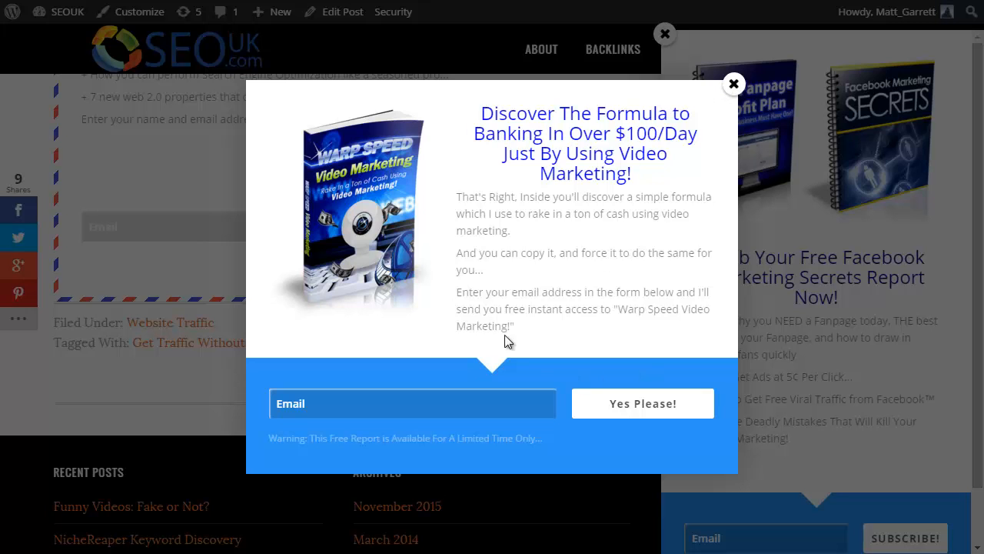
# - Dismiss the Warp Speed Video Marketing pop-up and the Facebook Marketing Secrets fly-in on the post
pyautogui.click(733, 84)
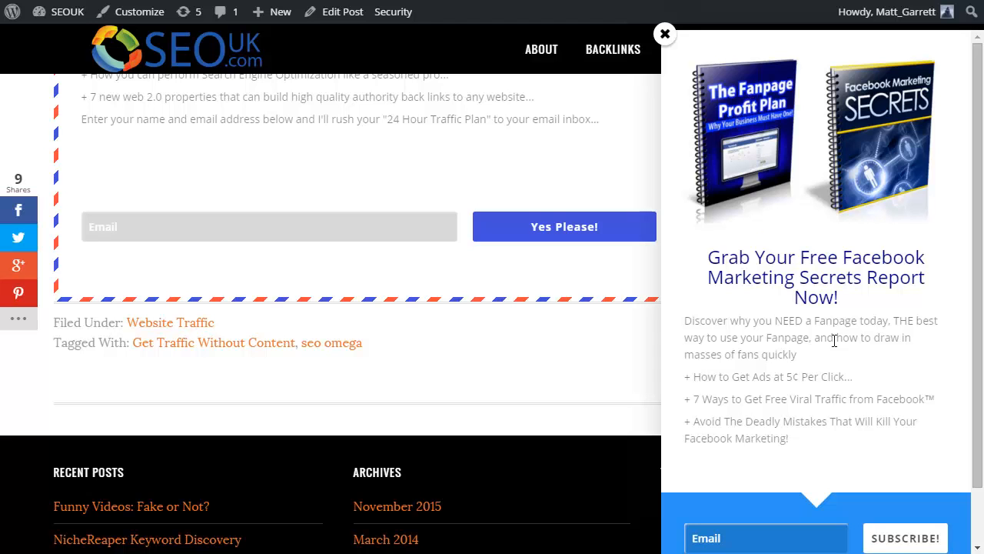
pyautogui.scroll(1, 330, 314)
pyautogui.scroll(15, 978, 219)
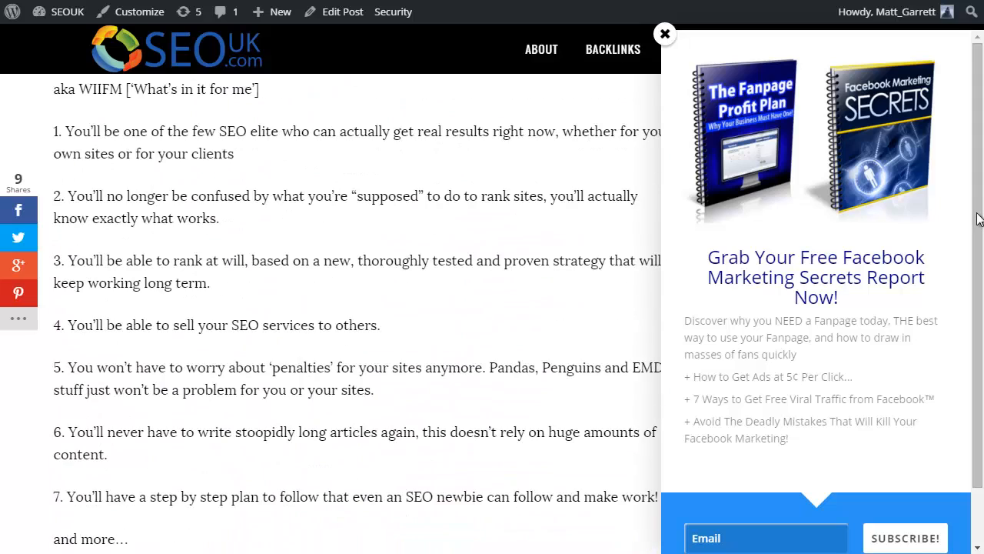
pyautogui.moveTo(978, 219); pyautogui.dragTo(977, 359)
pyautogui.scroll(1, 976, 355)
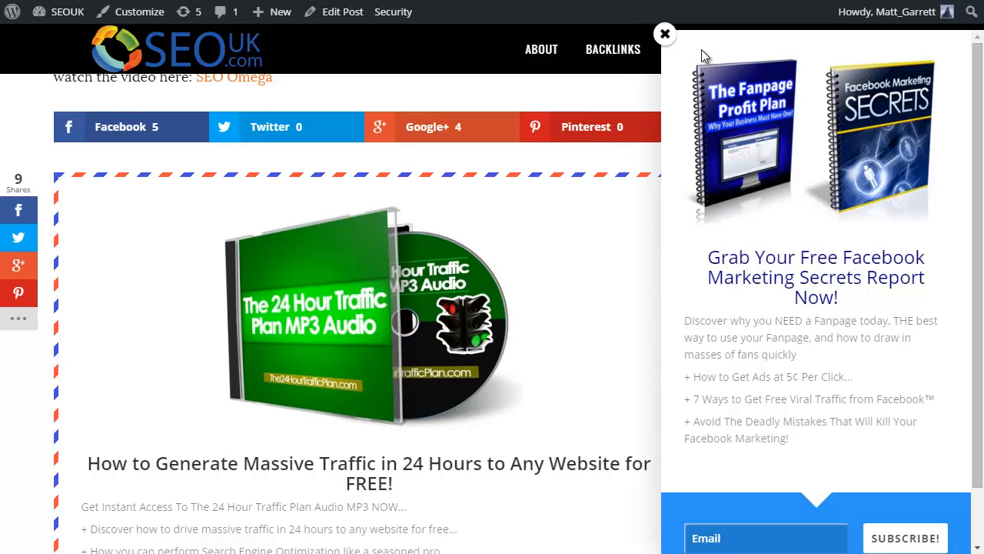
pyautogui.click(665, 35)
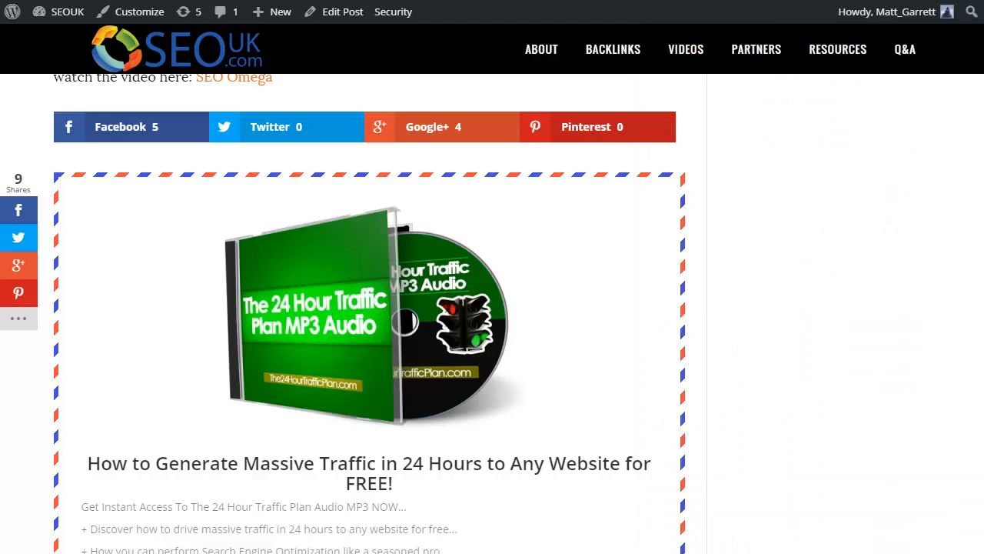
# - Examine the full 24 Hour Traffic Plan optin below the post, then return to the post's beginning
pyautogui.scroll(-3, 369, 308)
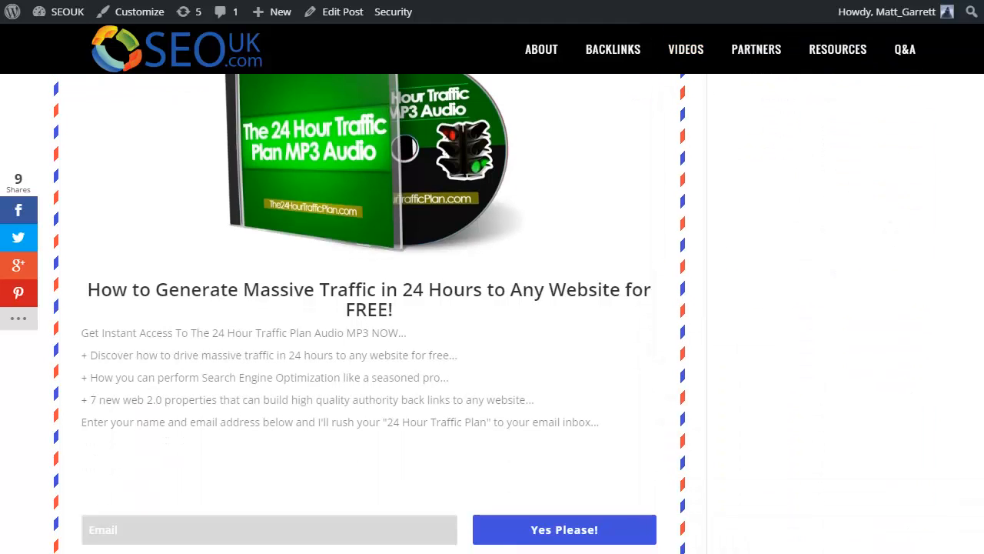
pyautogui.scroll(1, 369, 307)
pyautogui.scroll(-3, 369, 308)
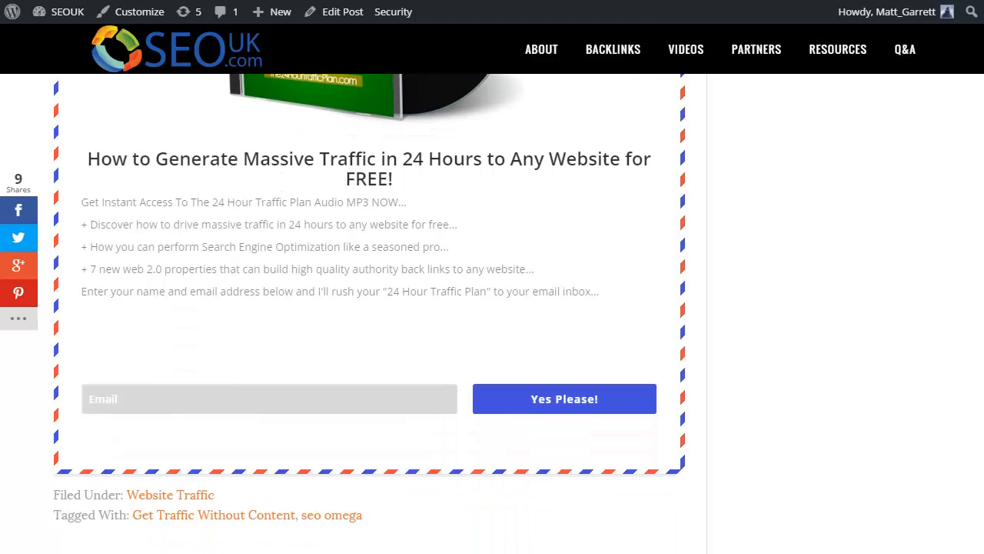
pyautogui.scroll(12, 961, 105)
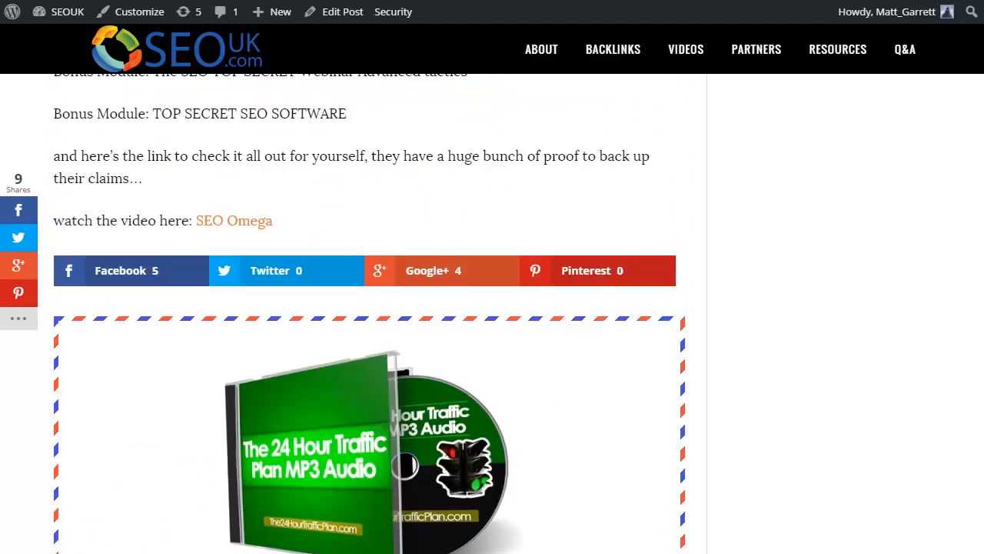
pyautogui.scroll(10, 961, 105)
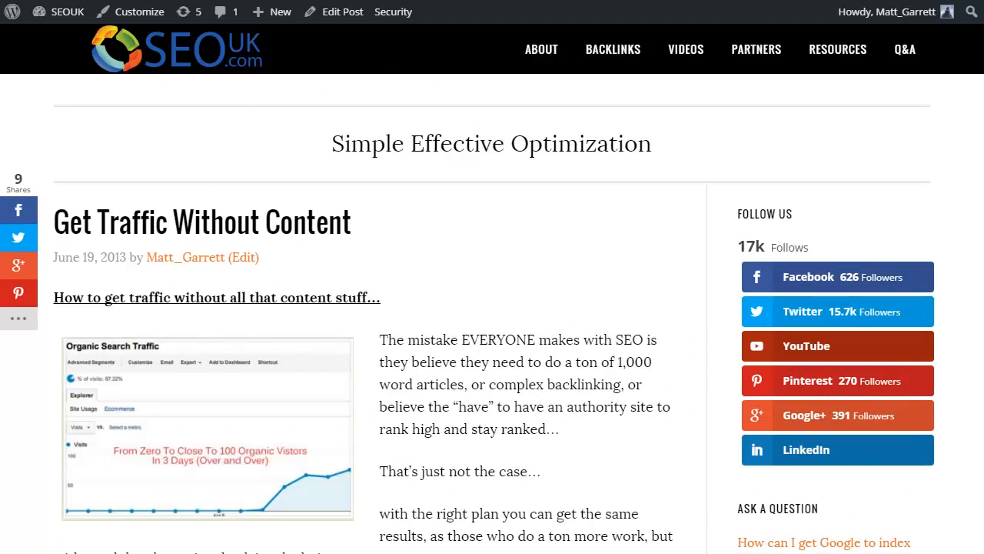